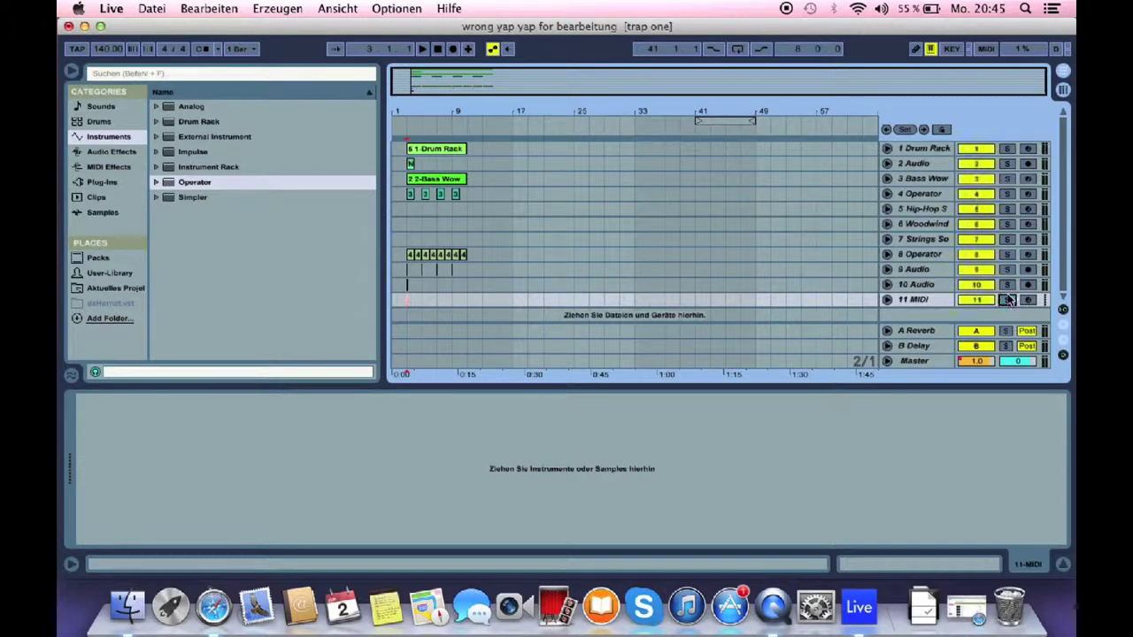
Step: Raise the system volume and play back the existing arrangement starting from the Drum Rack clip
click(430, 151)
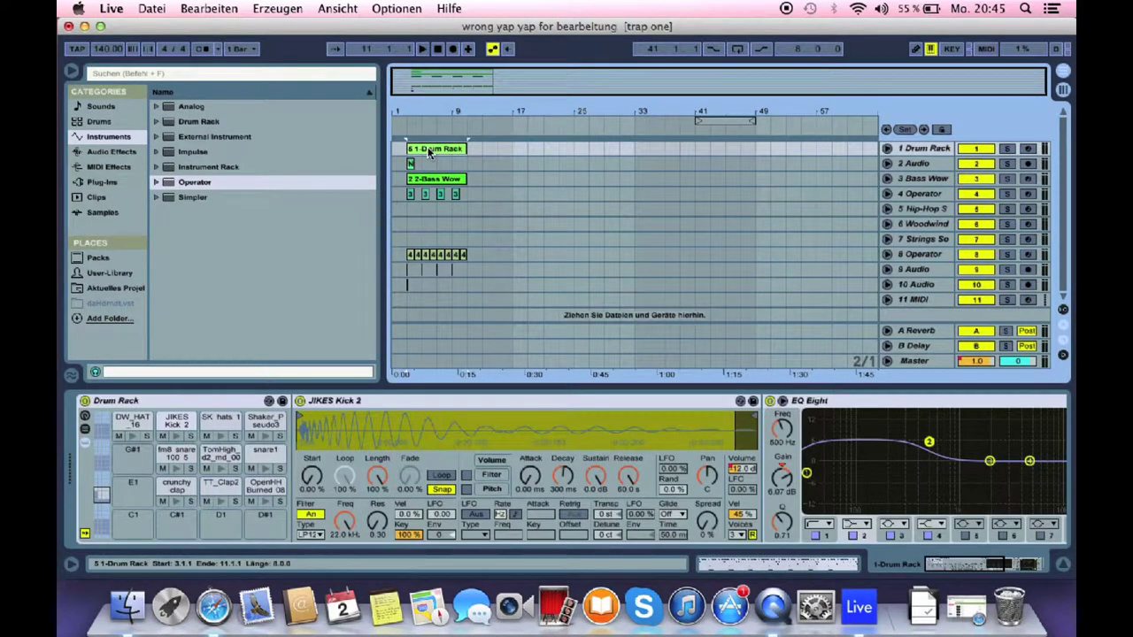
key(XF86AudioRaiseVolume)
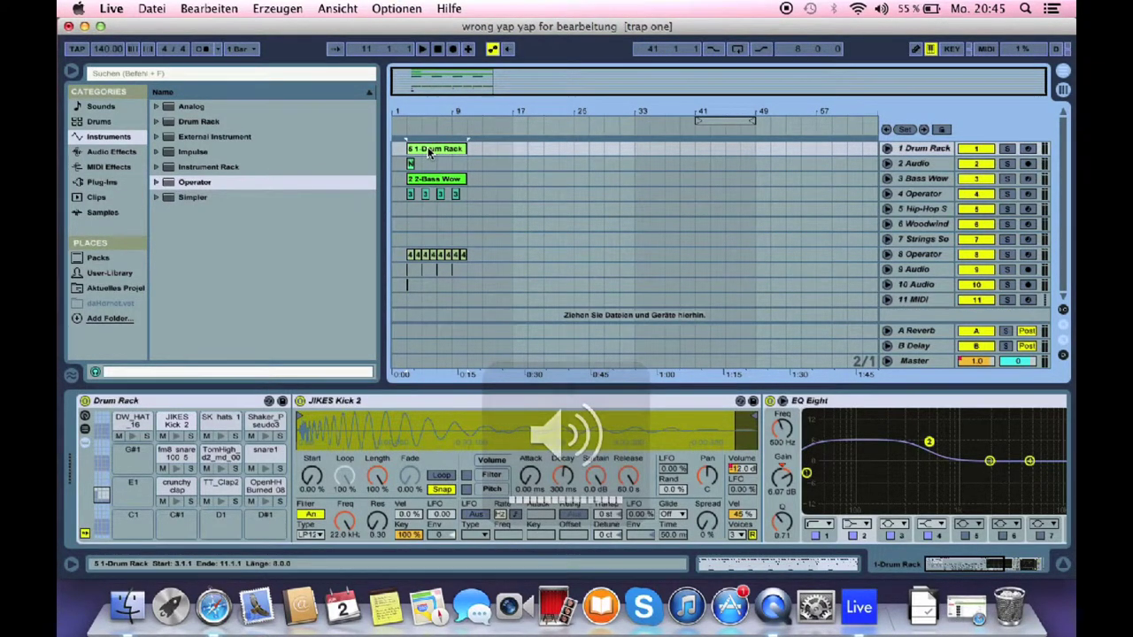
key(space)
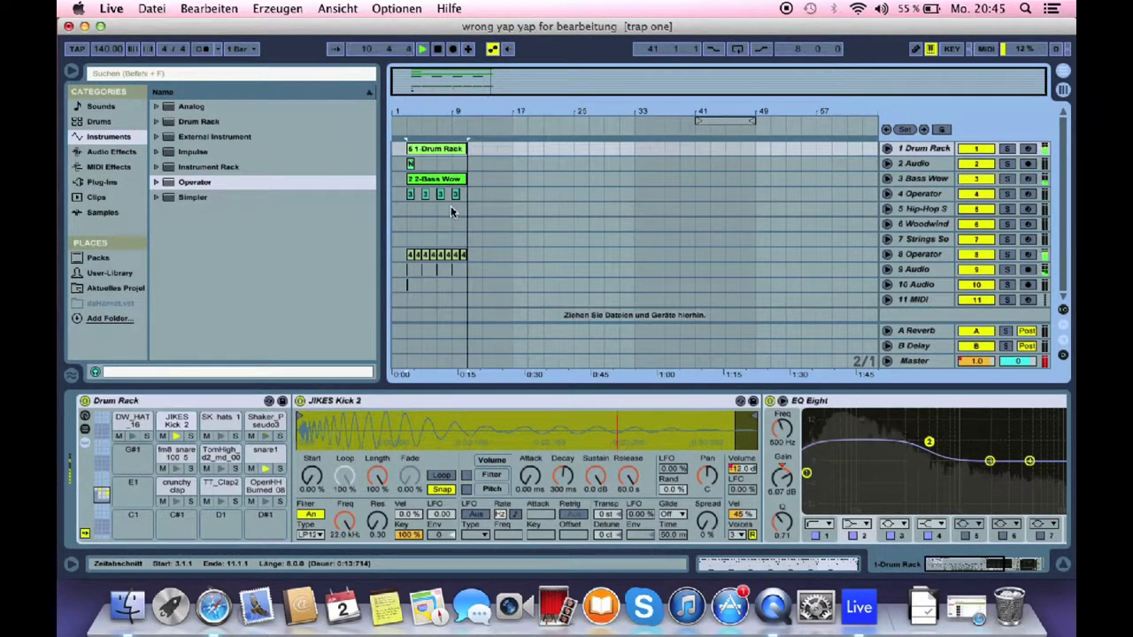
Step: Solo and unfold the empty MIDI track 11 and load the Operator instrument onto it
click(921, 299)
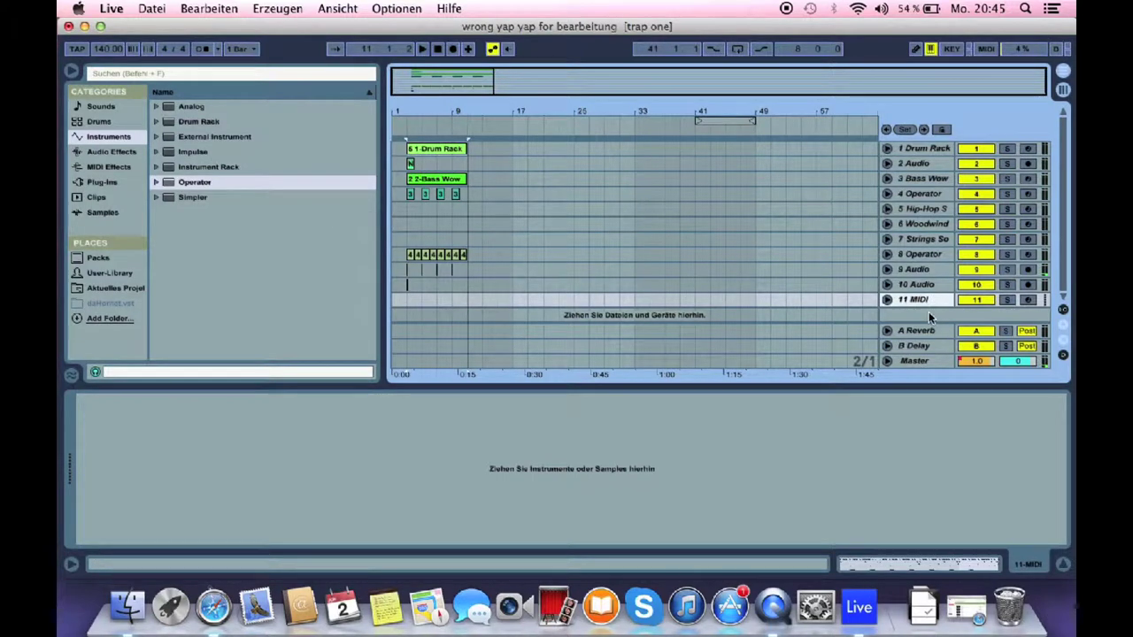
click(1010, 300)
click(887, 299)
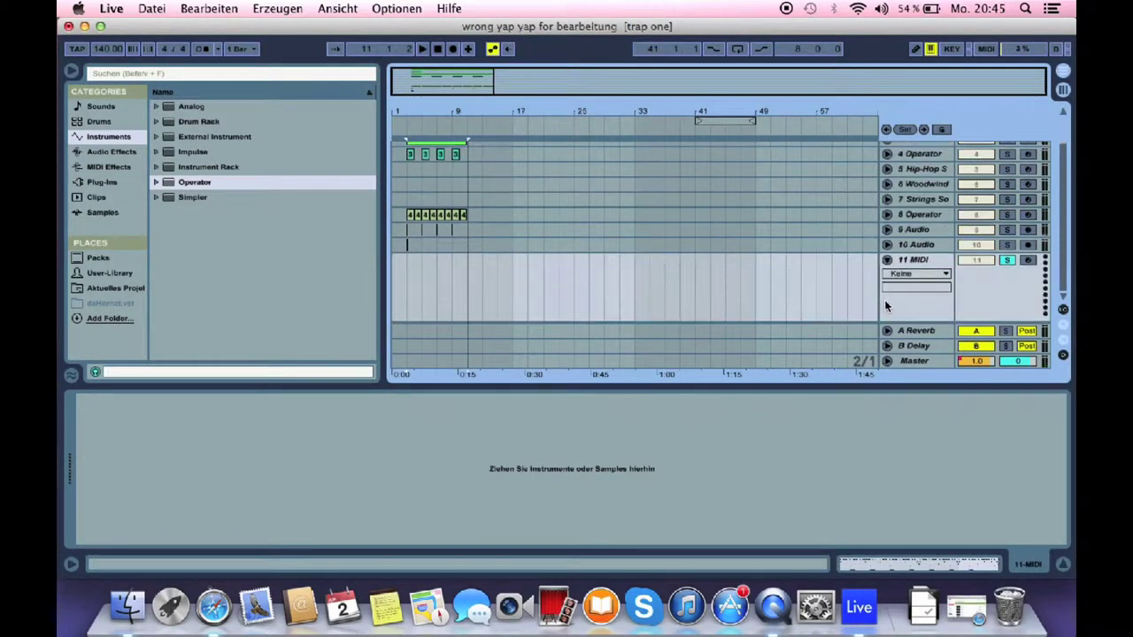
click(200, 182)
drag(378, 410, 392, 463)
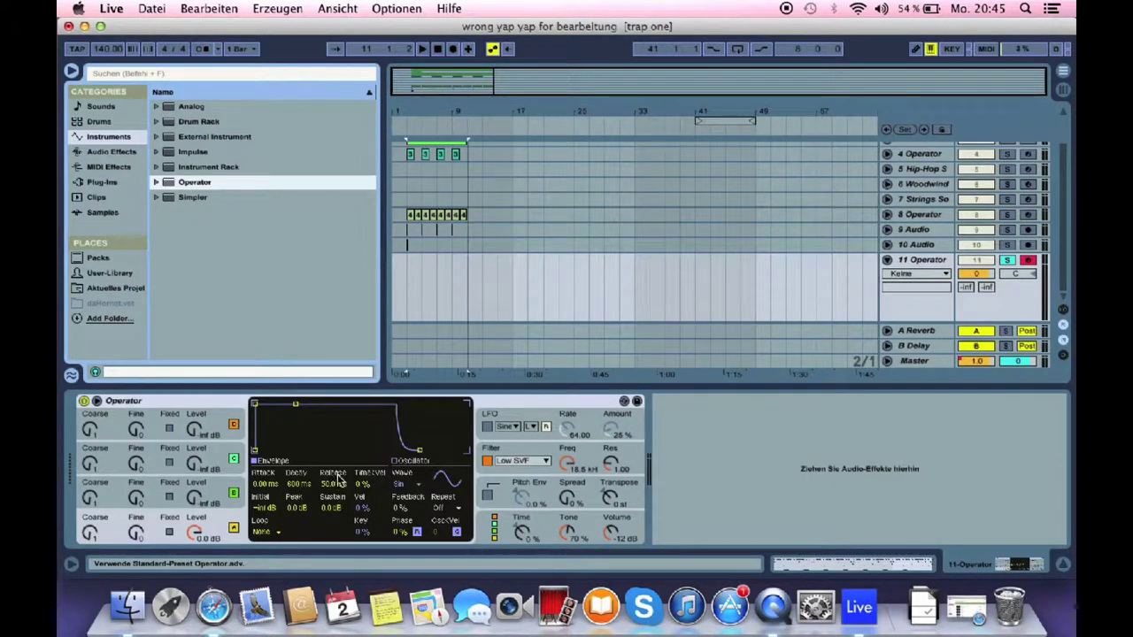
click(219, 526)
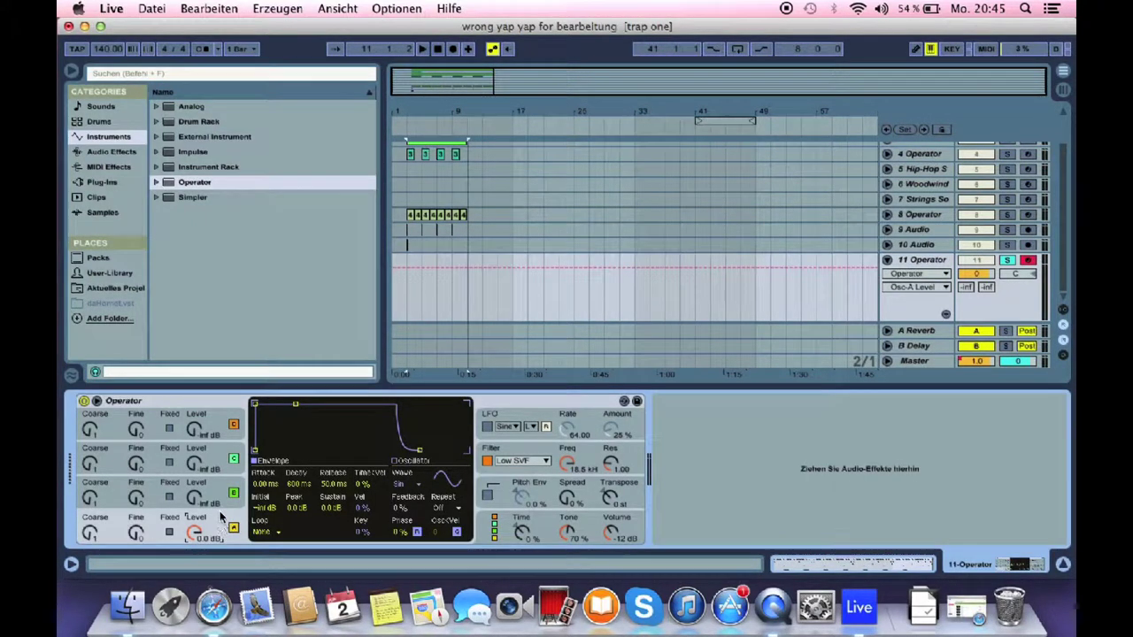
click(213, 492)
click(212, 451)
click(215, 431)
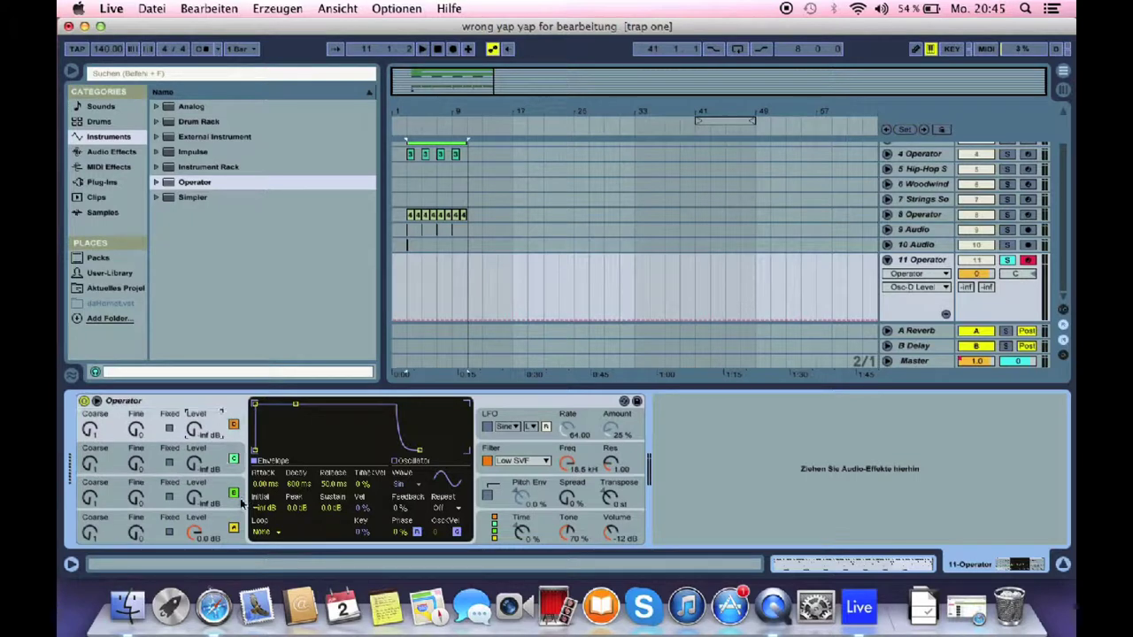
Step: Audition Operator's oscillator A with a few test notes and set its waveform to Square D
click(222, 524)
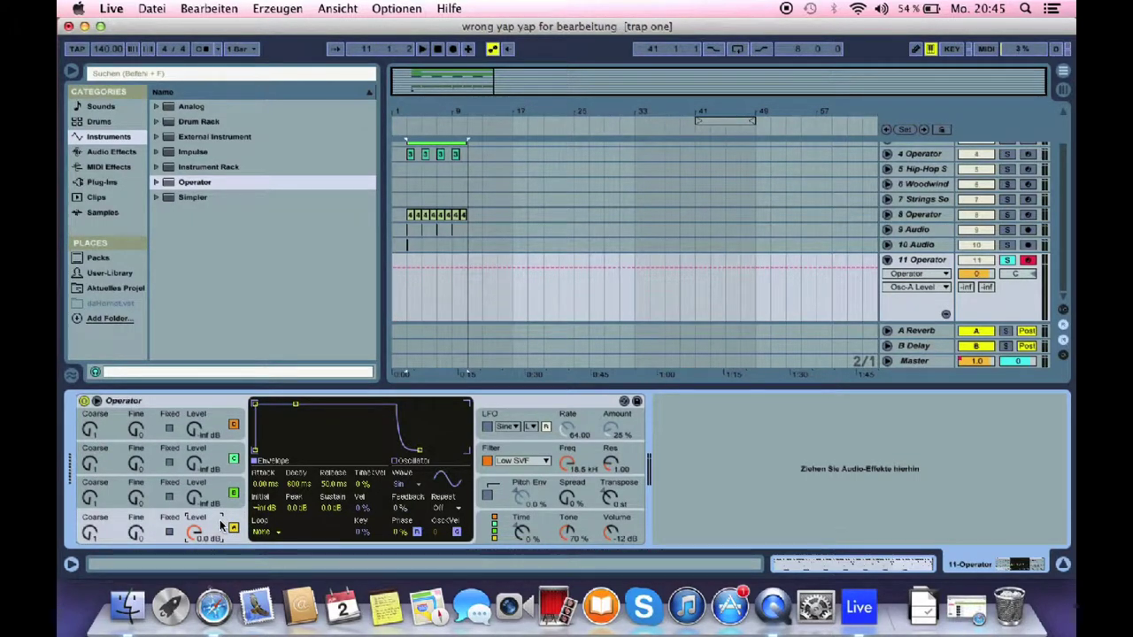
key(a)
key(y)
key(a)
click(404, 487)
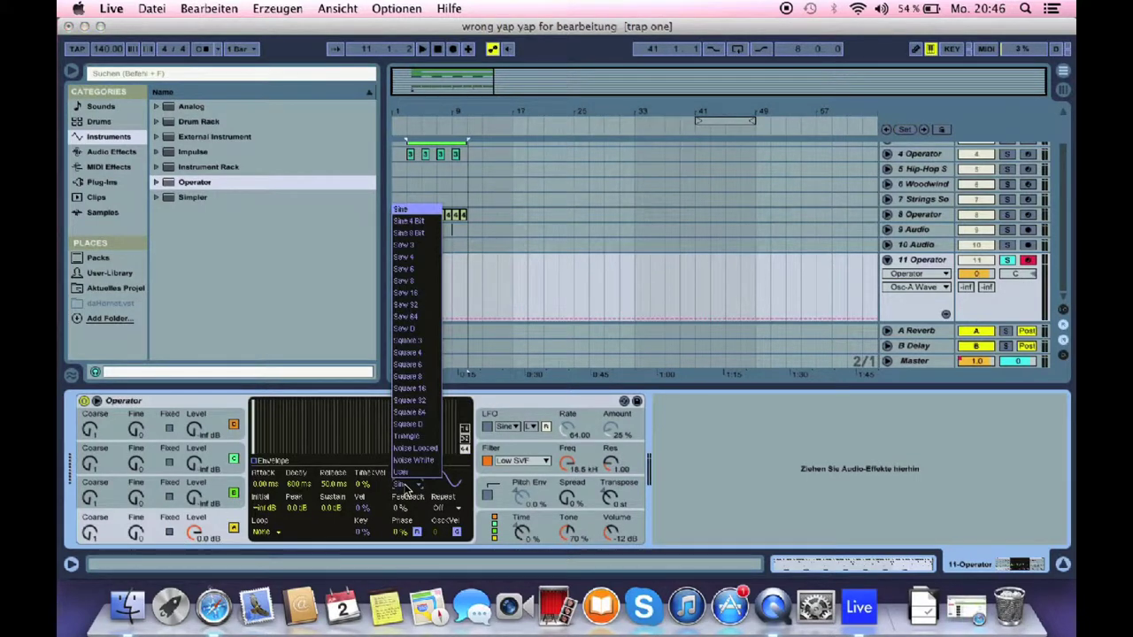
click(421, 429)
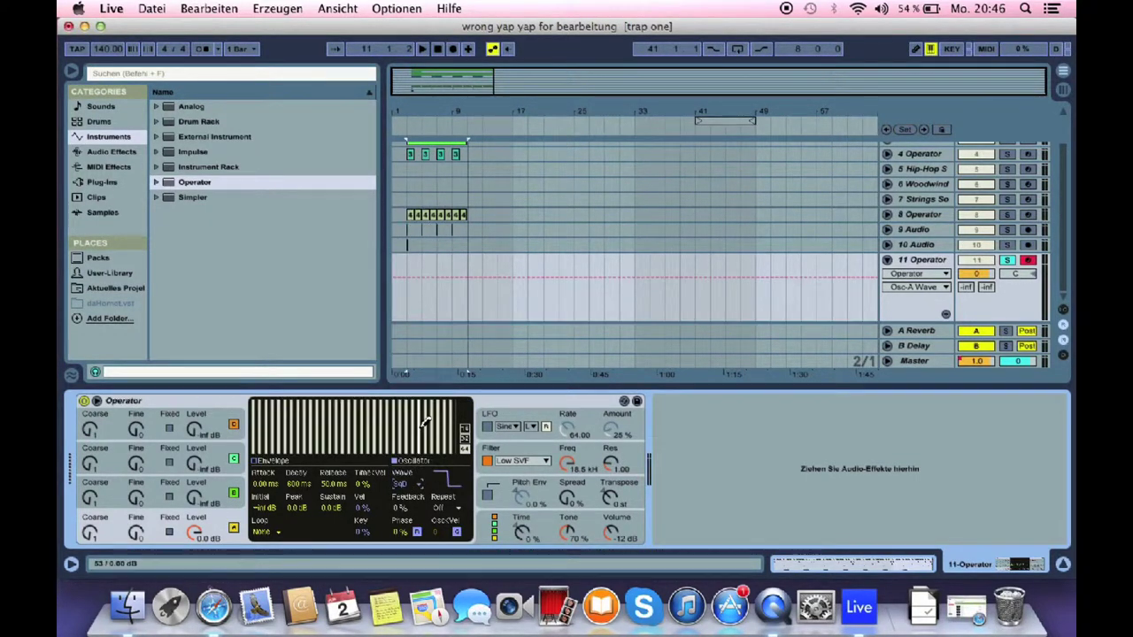
Step: Raise oscillator B's level to -23 dB and, after trying Triangle, set its waveform to Square D
click(202, 501)
drag(202, 501, 202, 473)
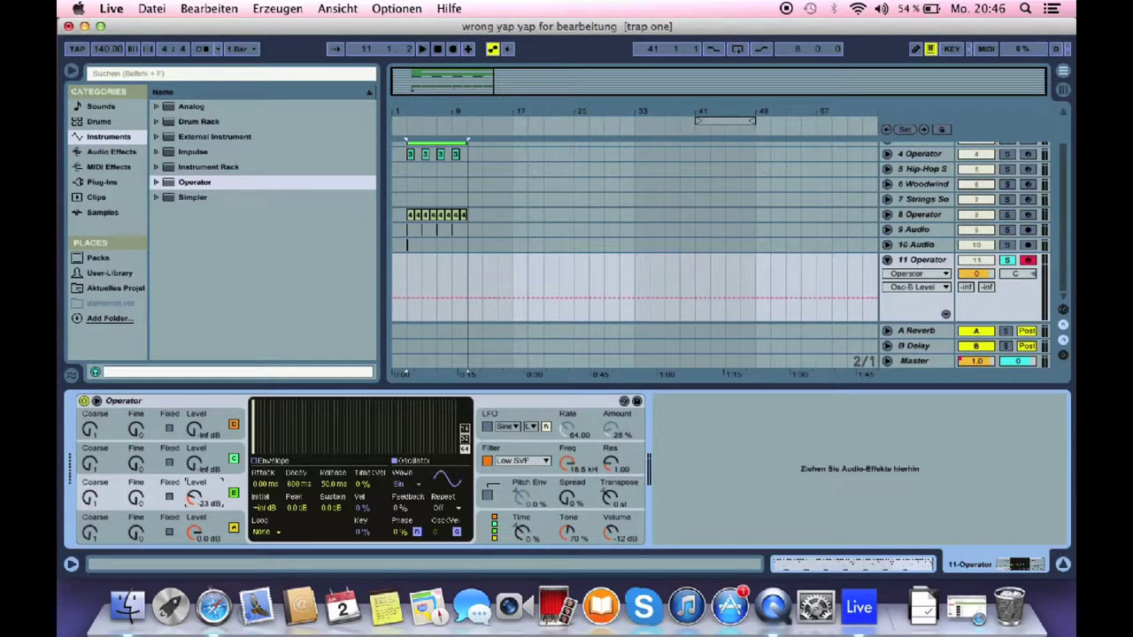
key(a)
click(399, 488)
click(416, 443)
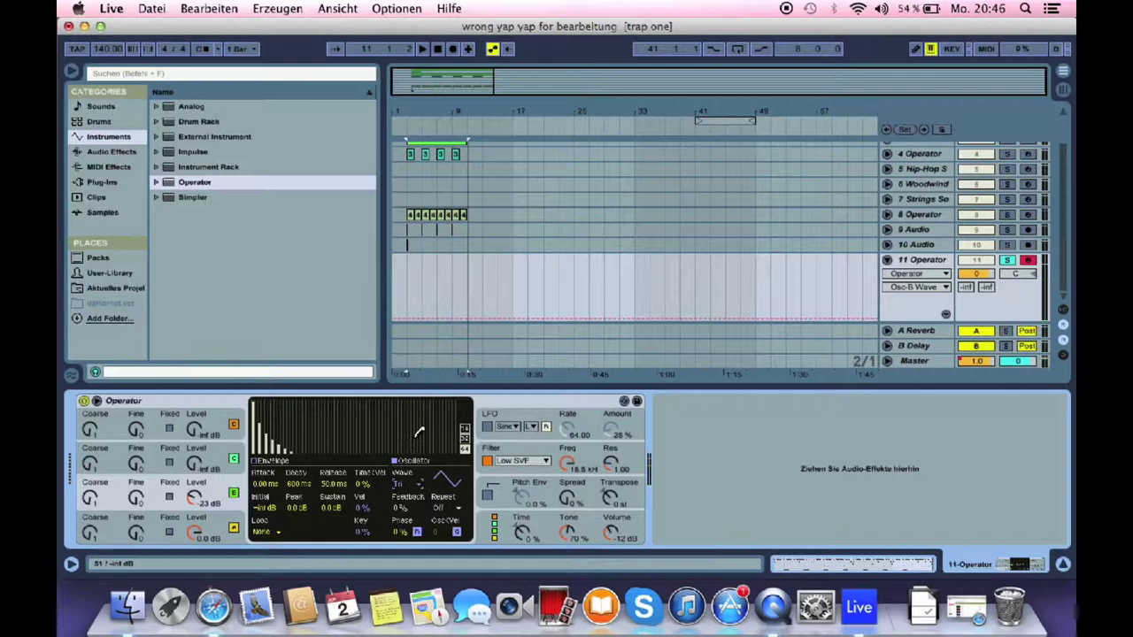
click(403, 477)
click(424, 425)
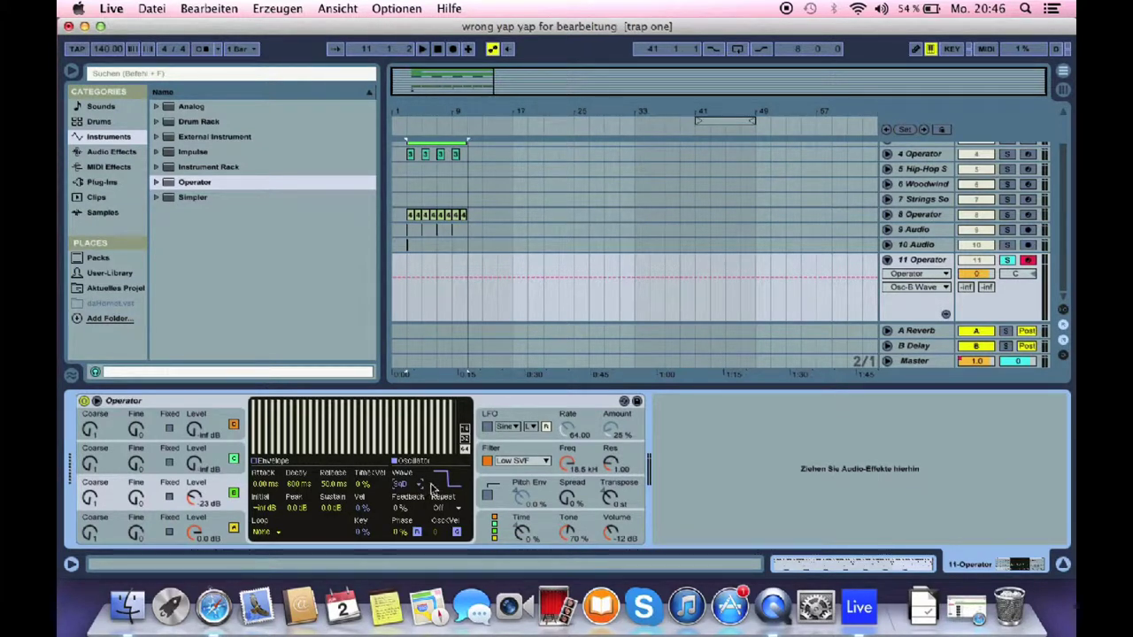
Step: Raise oscillator C's level to -8.9 dB and set its waveform to Triangle
drag(210, 467, 211, 434)
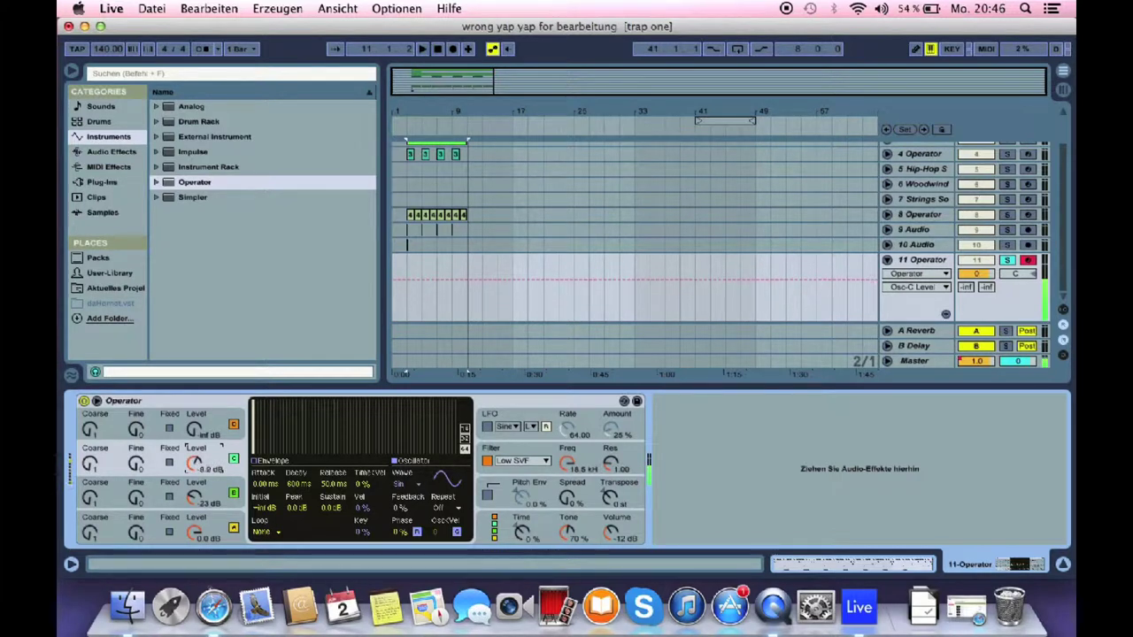
click(401, 484)
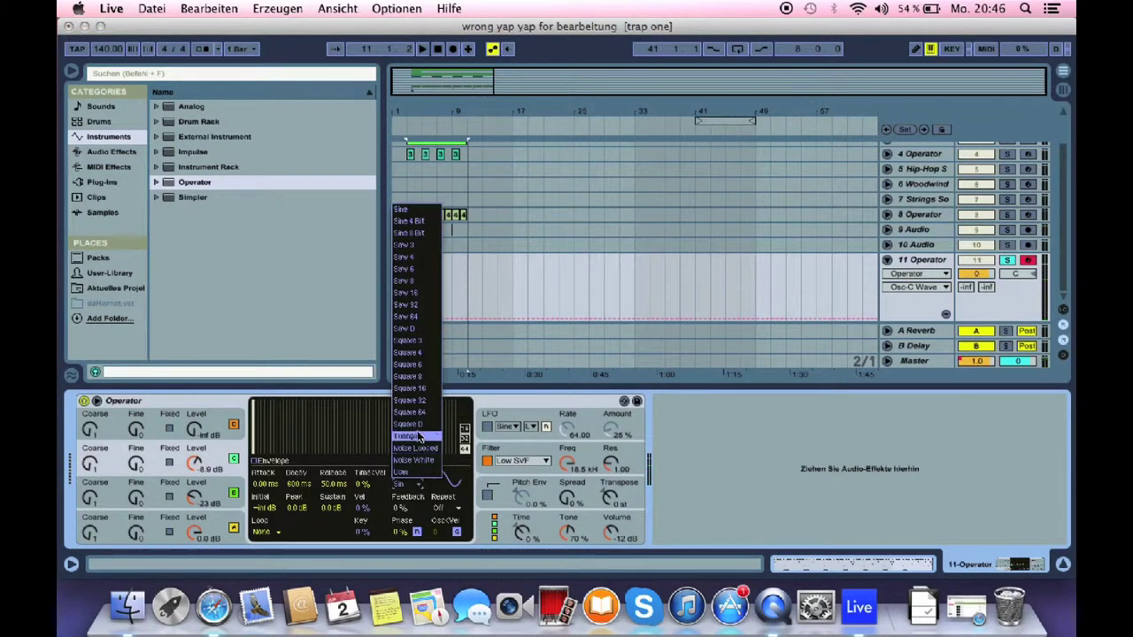
click(416, 437)
Step: Raise oscillator D's level to -0.3 dB, try out its coarse tuning, and set its waveform to Square D
drag(195, 432, 195, 423)
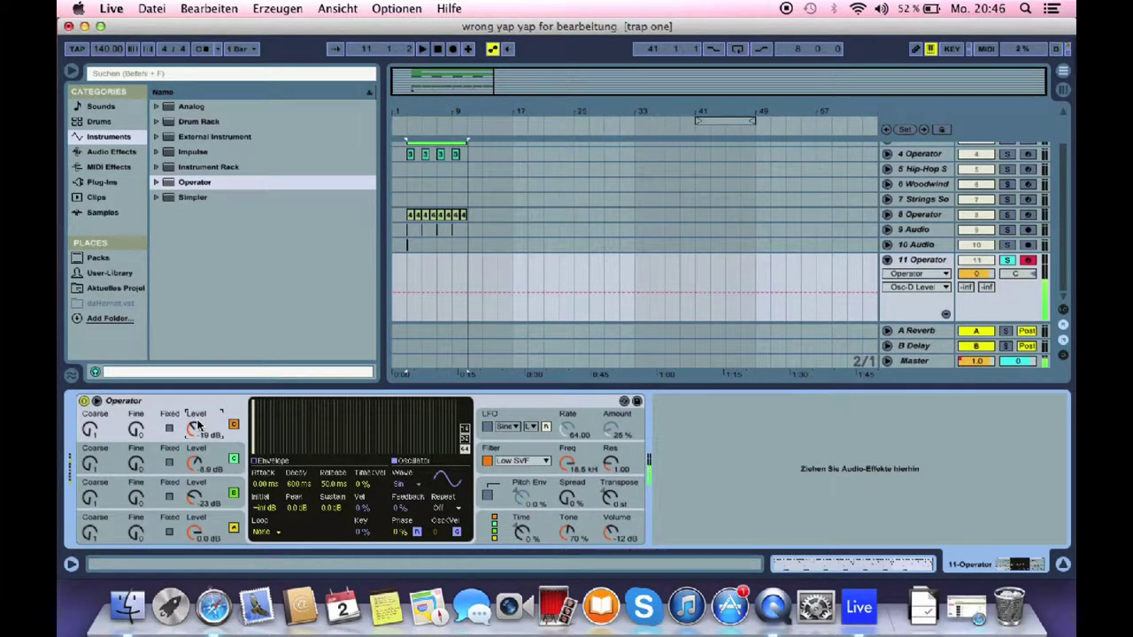
drag(198, 427, 196, 432)
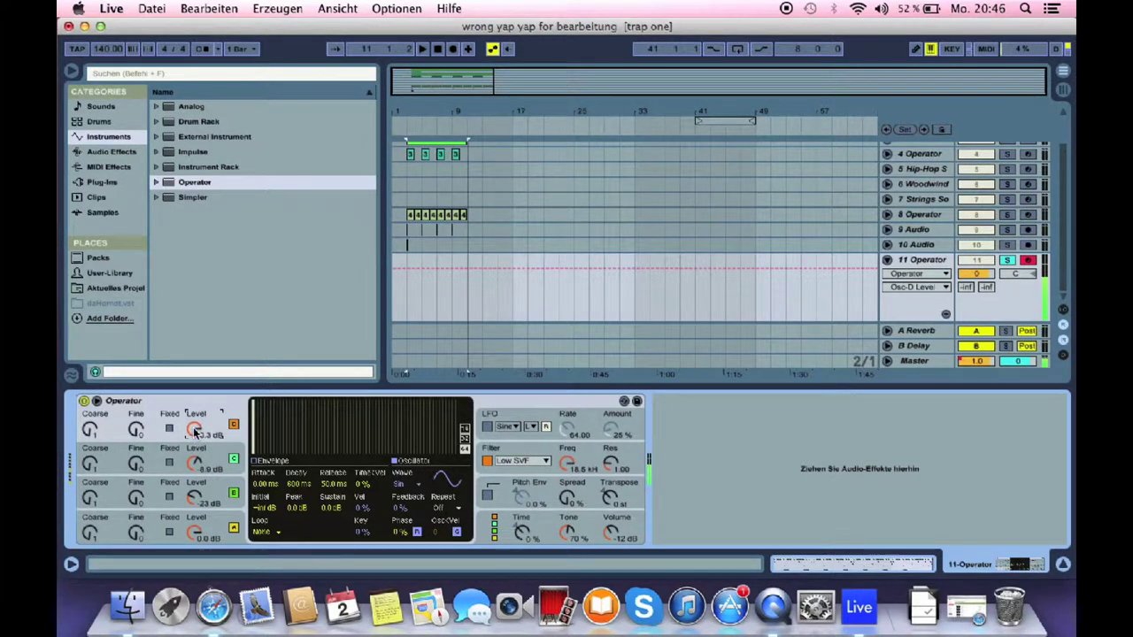
click(90, 431)
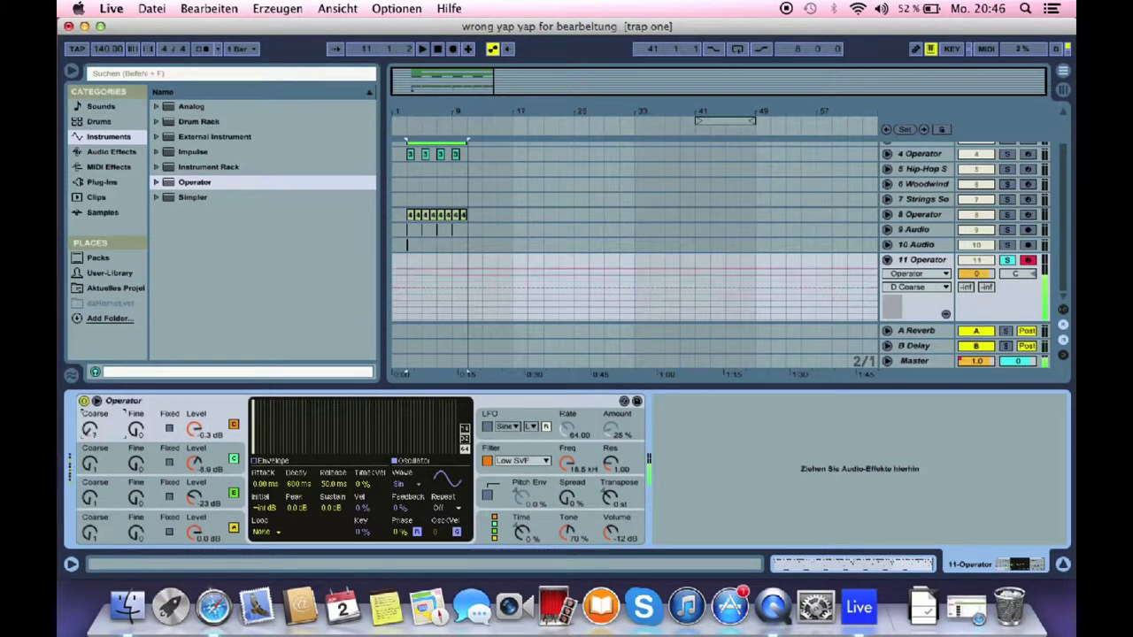
drag(92, 432, 91, 434)
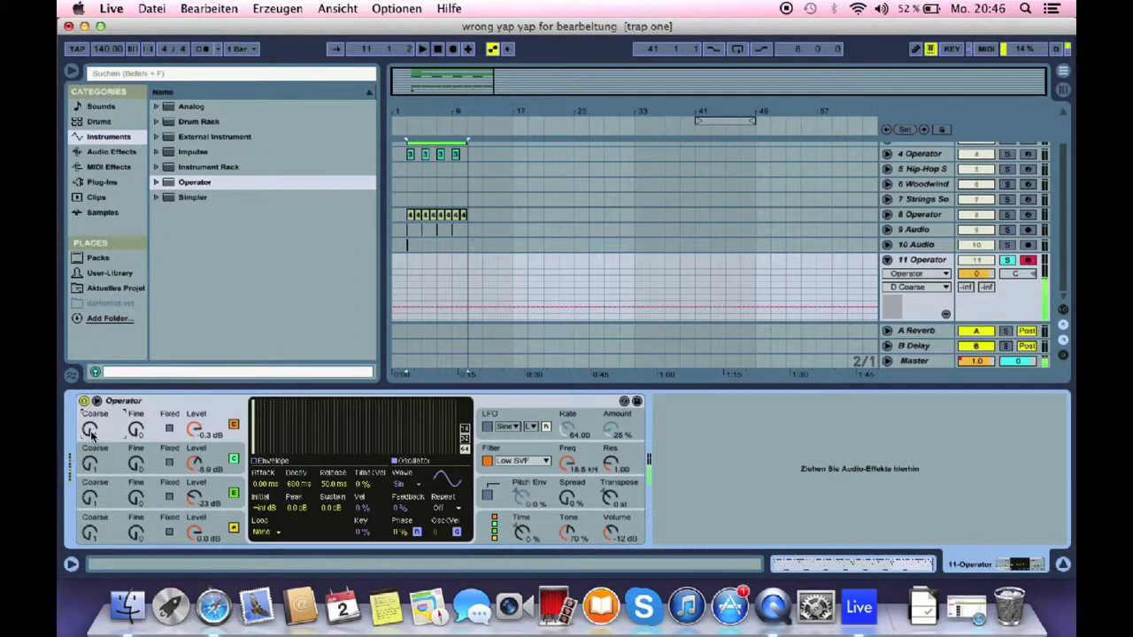
click(403, 484)
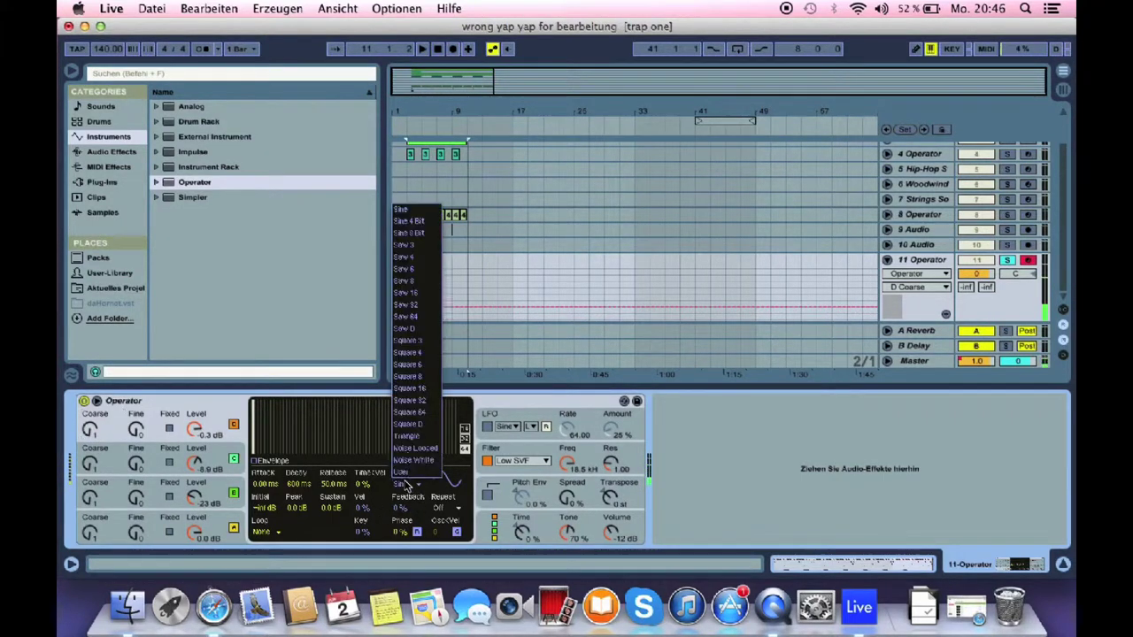
click(420, 416)
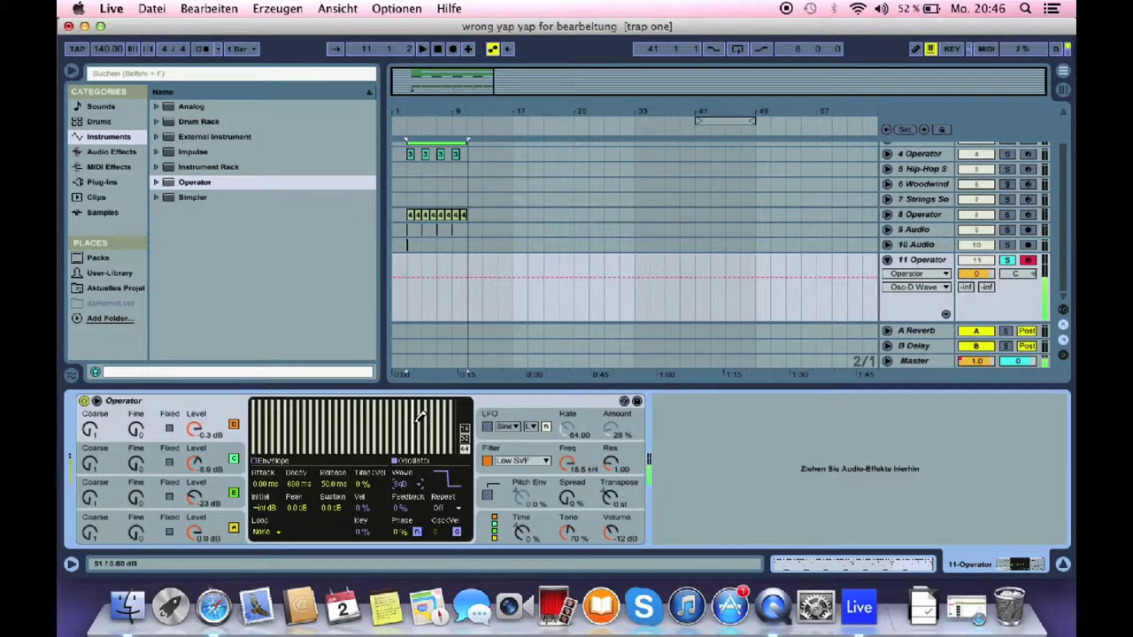
Step: Turn on Operator's LFO and route it only to the filter, switching off oscillators A to D as destinations
click(501, 423)
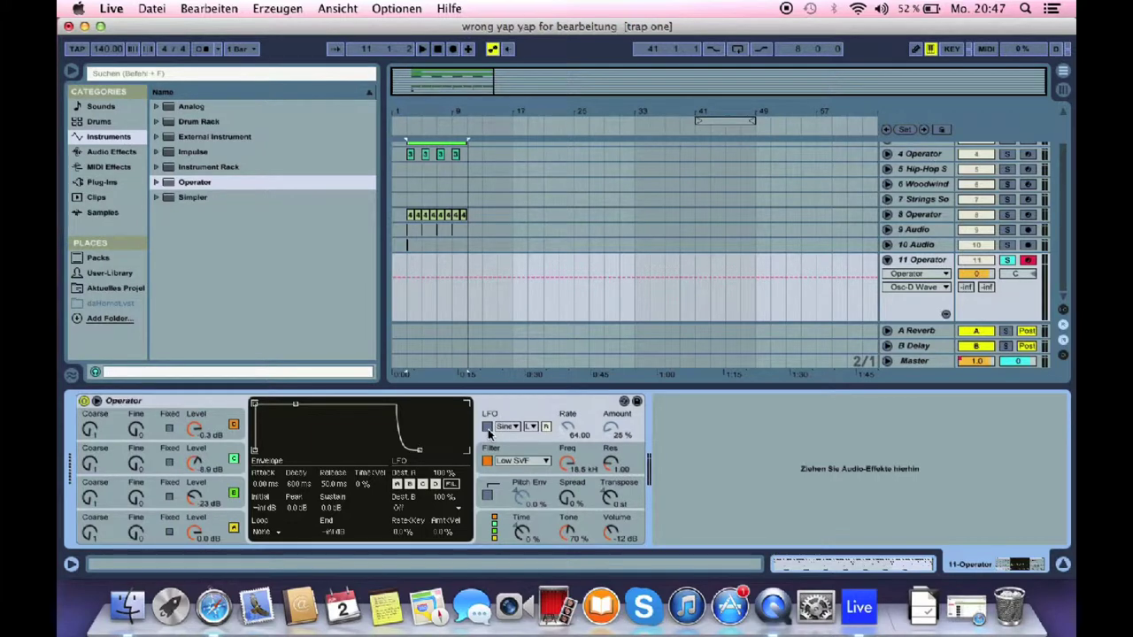
click(487, 428)
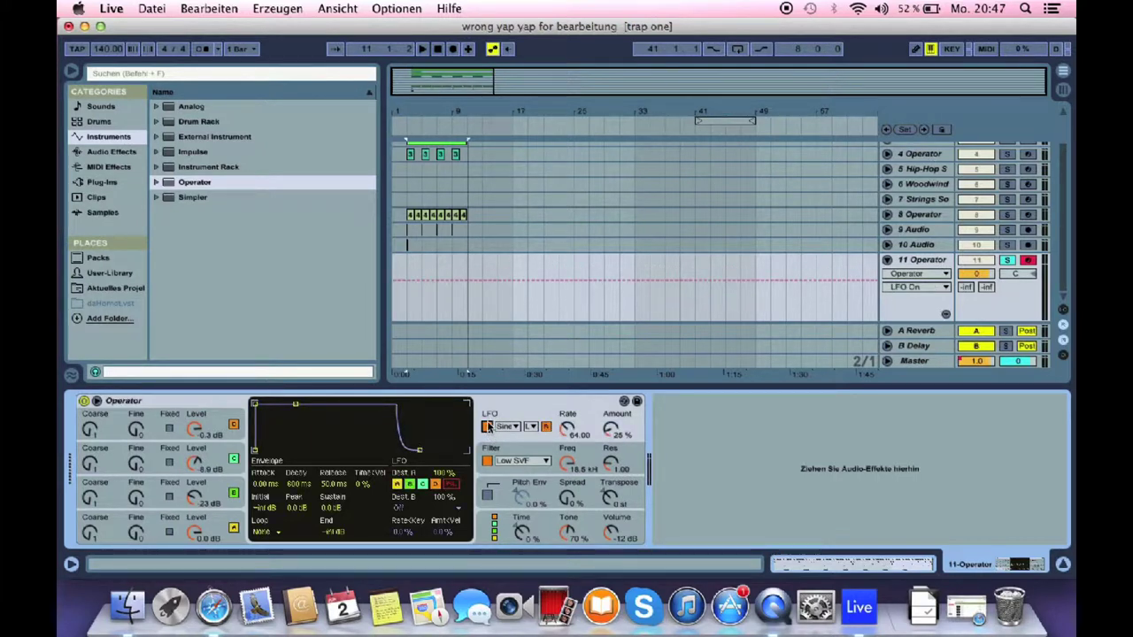
click(436, 485)
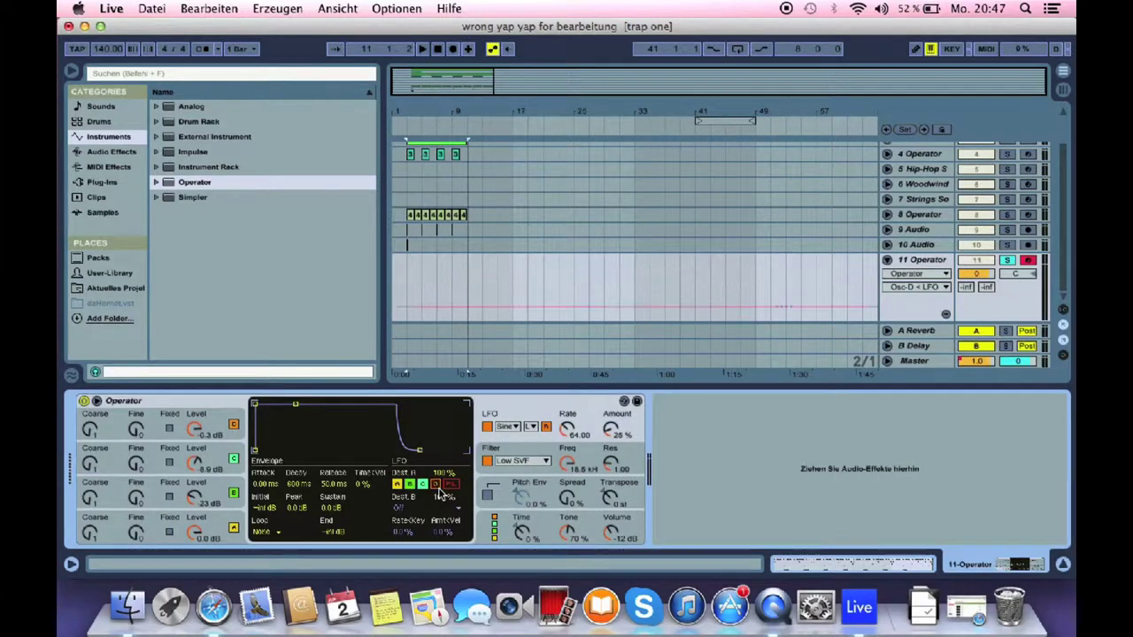
click(424, 486)
click(410, 485)
click(397, 484)
click(451, 486)
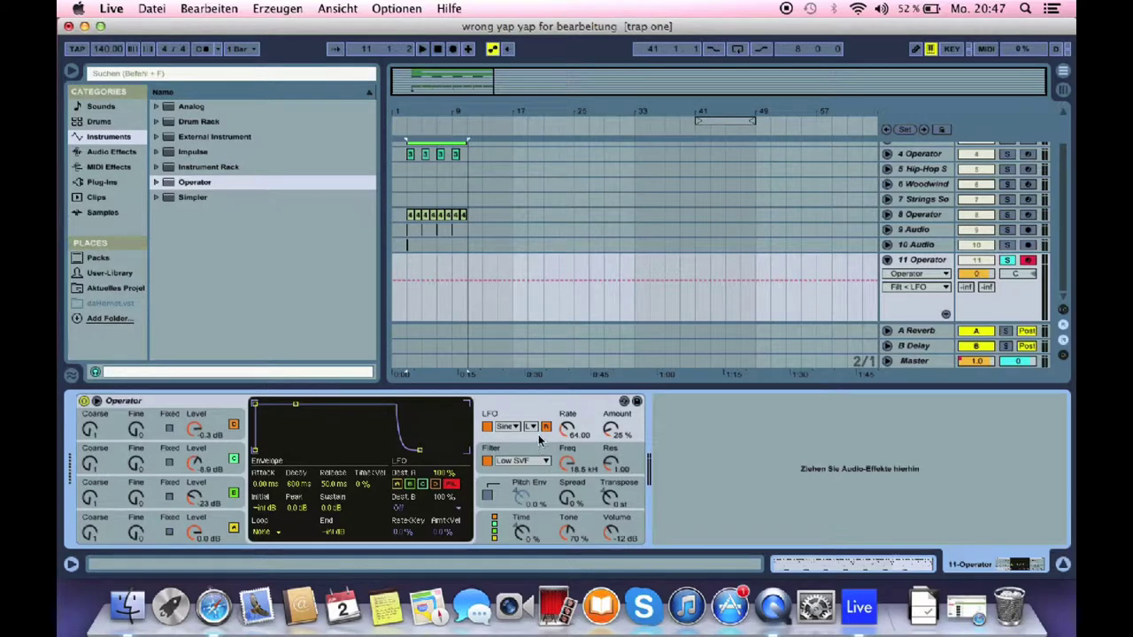
Step: Lower the filter frequency to 404 Hz and raise the LFO amount to 89%
drag(573, 467, 573, 486)
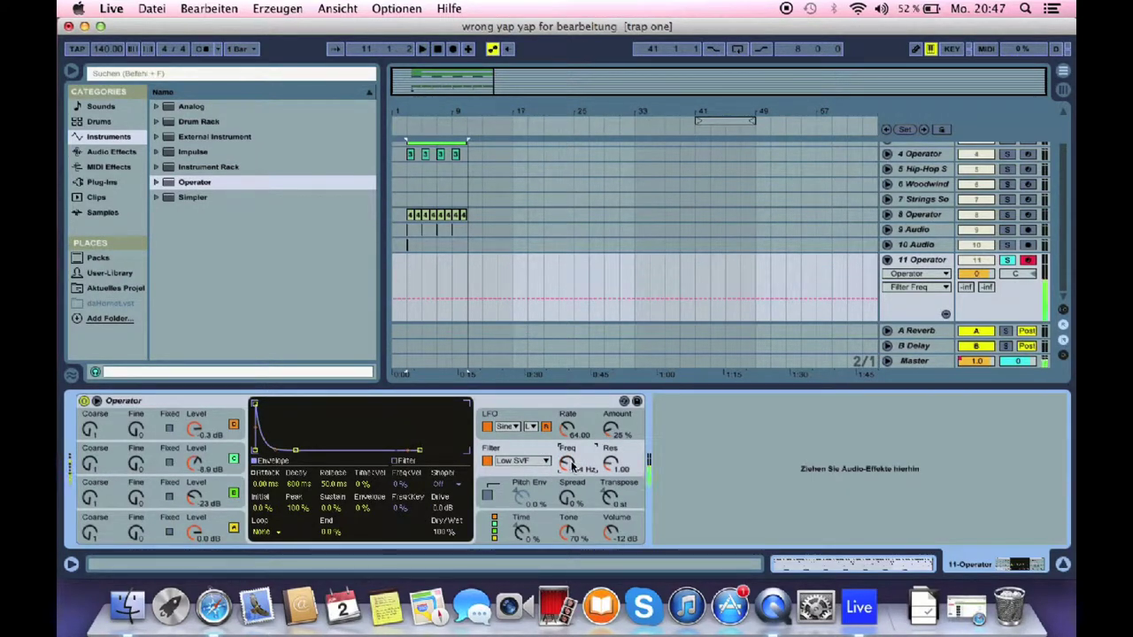
drag(611, 430, 611, 398)
drag(567, 429, 566, 426)
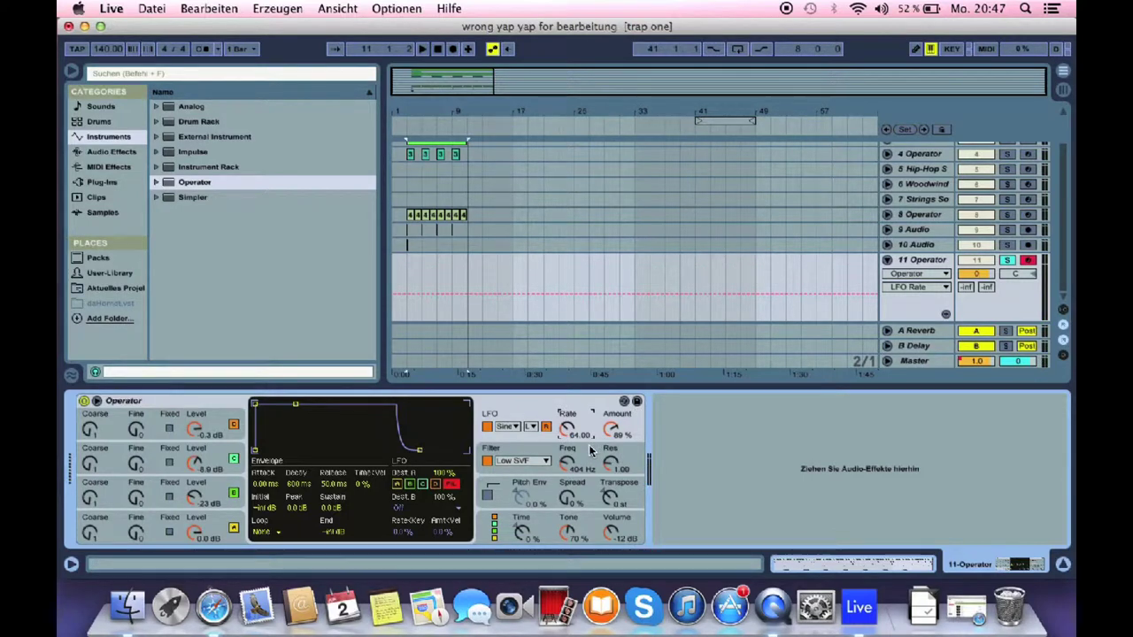
Step: Switch the LFO range to tempo sync with a rate of 1/8 and set its amount to 90%
click(532, 427)
click(535, 462)
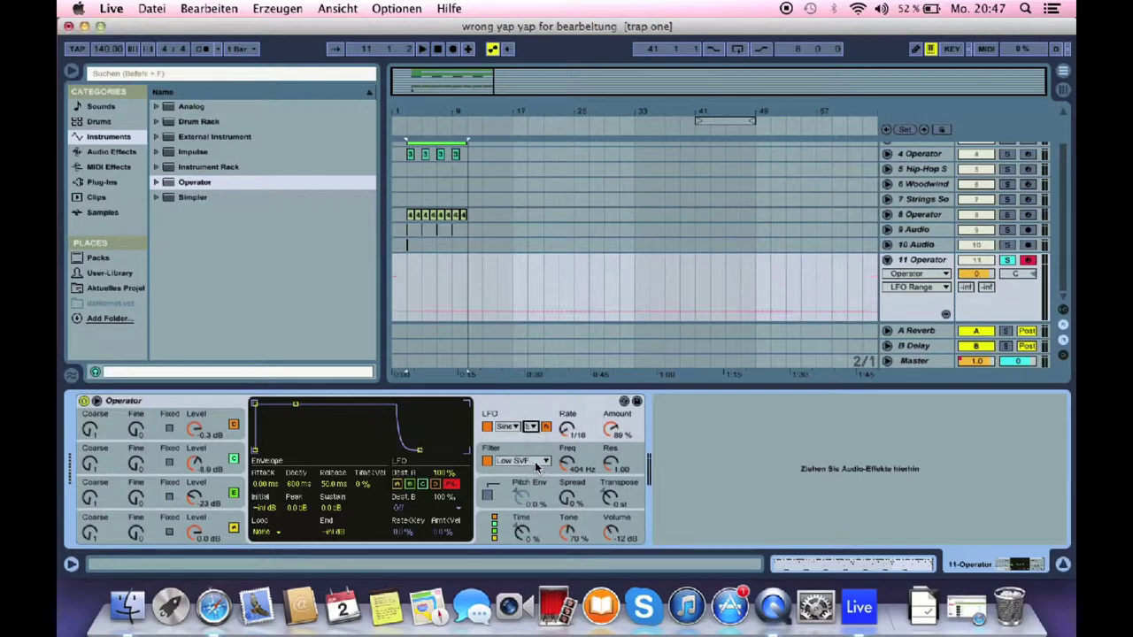
drag(571, 440, 571, 430)
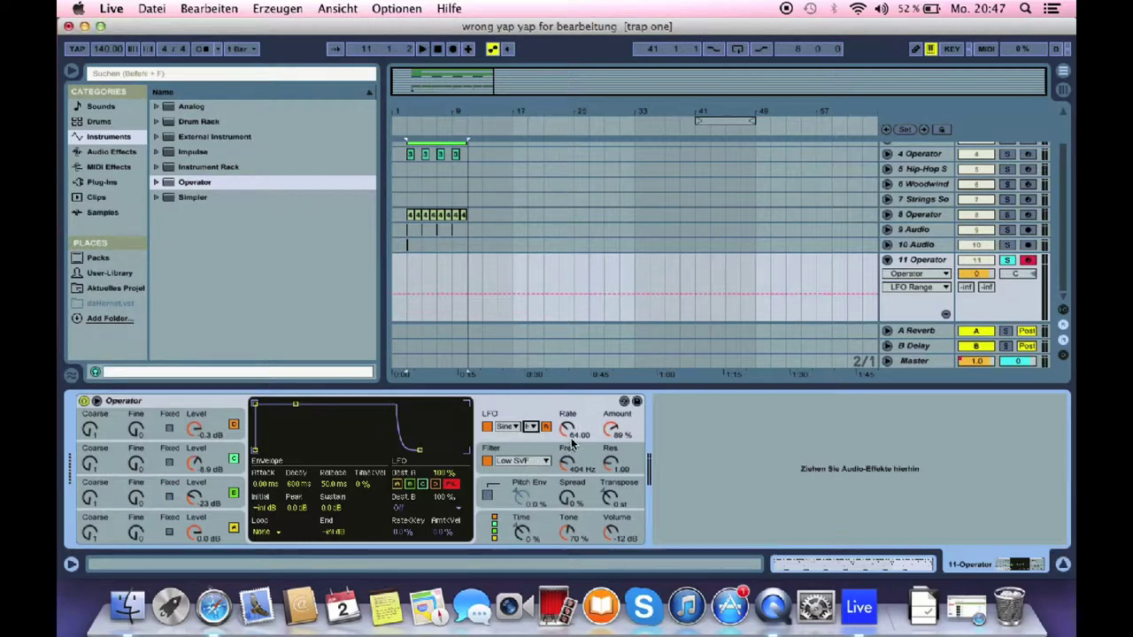
click(532, 428)
click(534, 462)
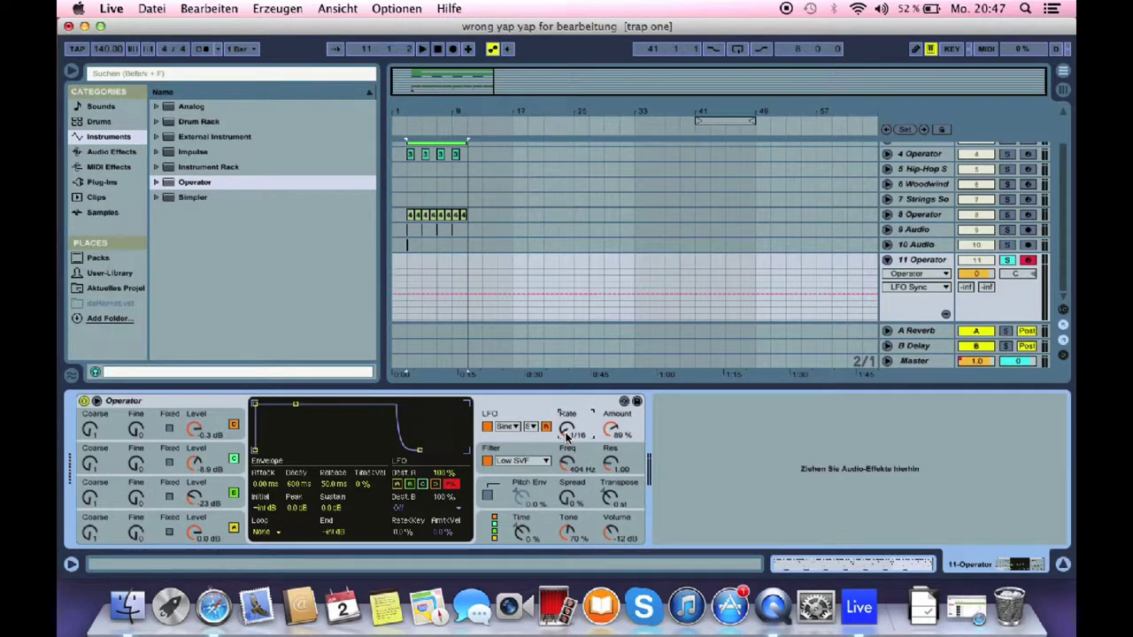
drag(566, 437, 567, 432)
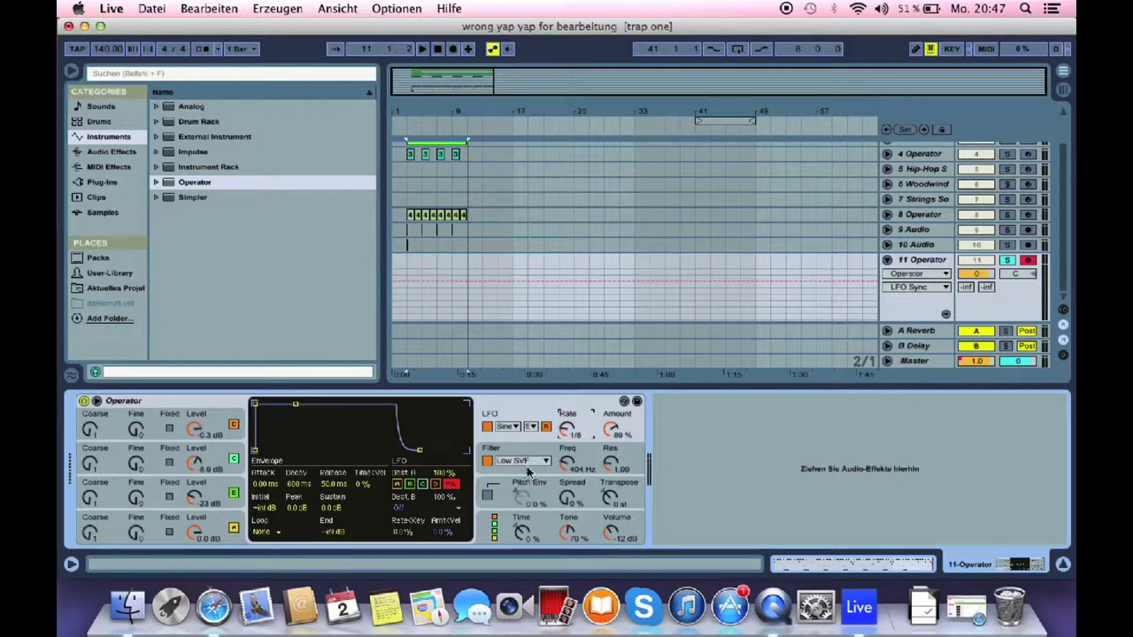
click(610, 430)
mouse_move(611, 430)
mouse_down()
mouse_move(611, 466)
mouse_move(610, 430)
mouse_up()
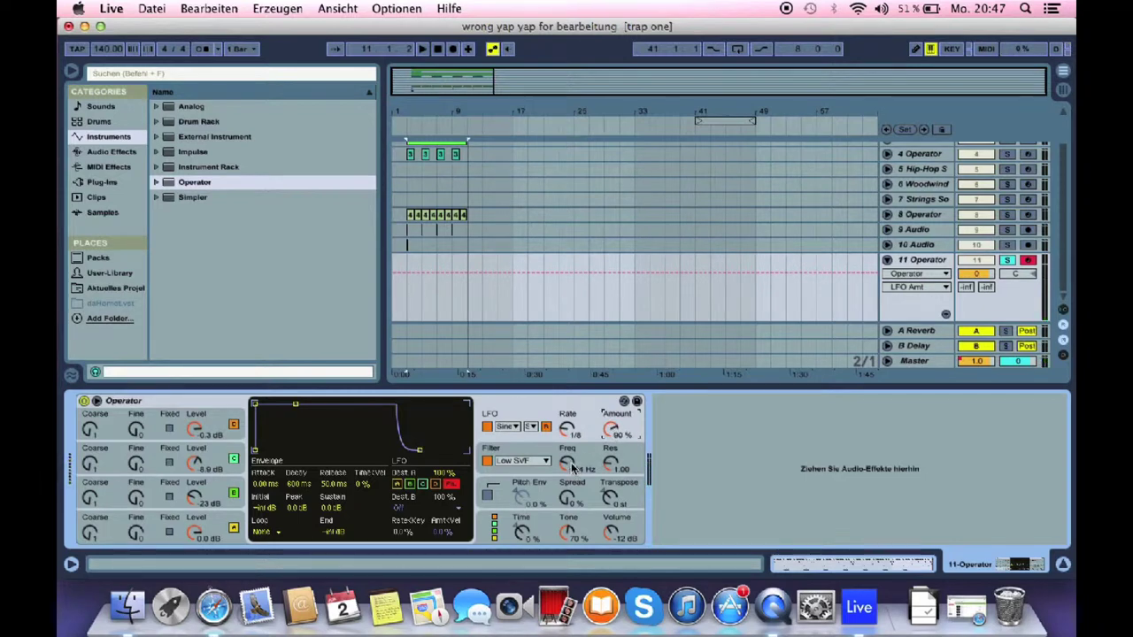
Step: Set the filter frequency to 351 Hz with a resonance of 1.31, and the spread to about 54%
mouse_move(571, 471)
mouse_down()
mouse_move(571, 405)
mouse_move(571, 471)
mouse_move(610, 463)
mouse_move(610, 442)
mouse_move(610, 469)
mouse_move(577, 497)
mouse_move(577, 455)
mouse_up()
click(609, 466)
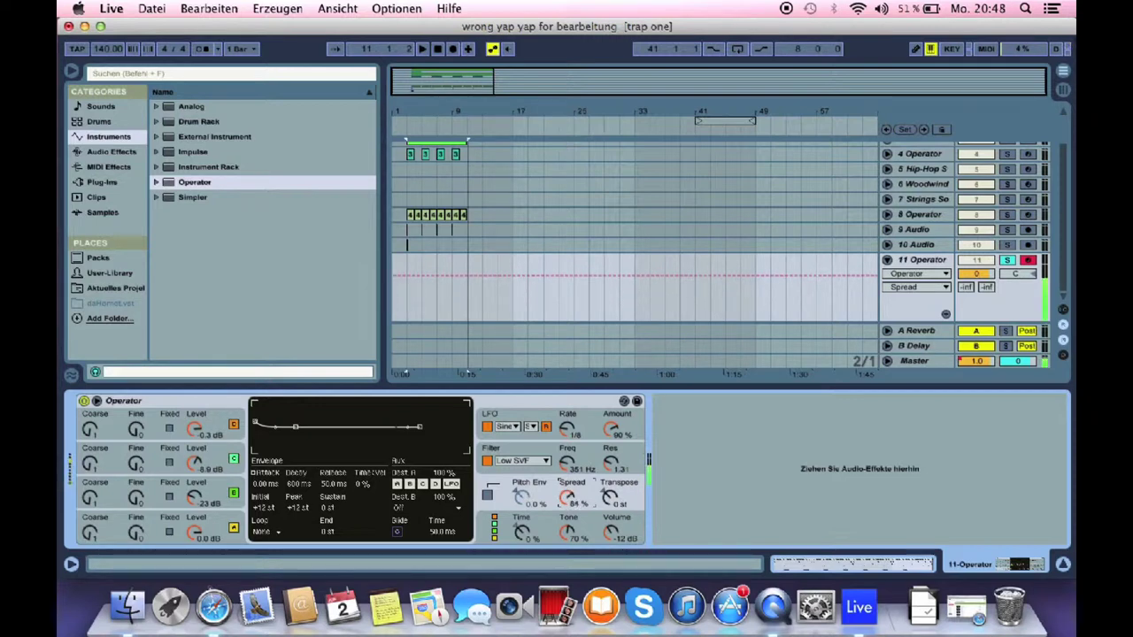
drag(570, 501, 570, 520)
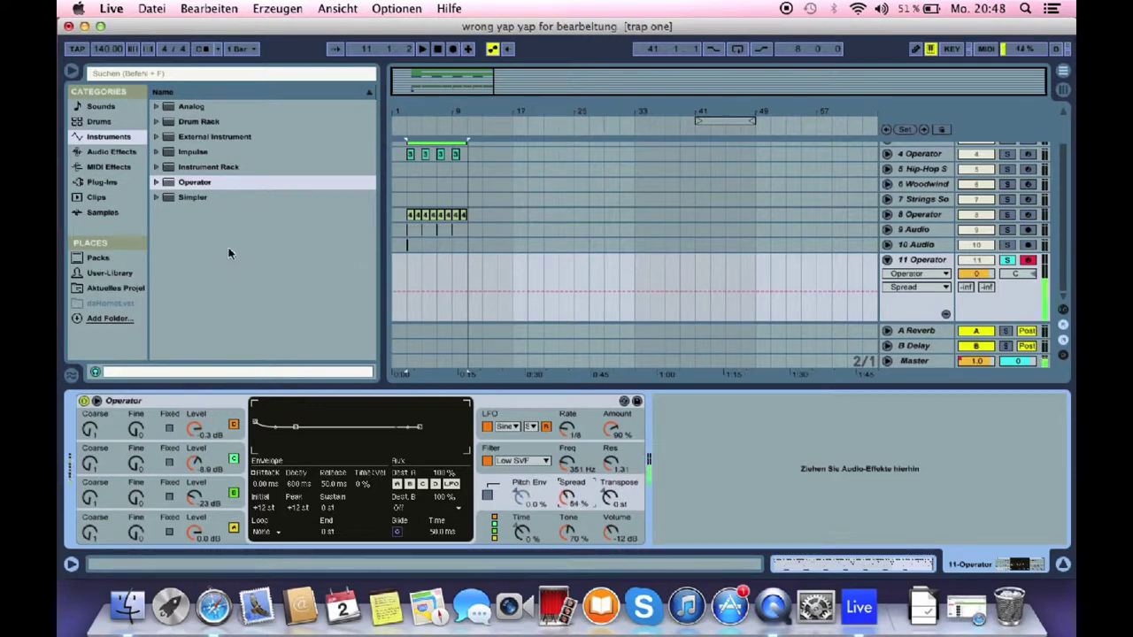
Step: Add the Overdrive audio effect after Operator on track 11
click(111, 151)
scroll(243, 228, down, 5)
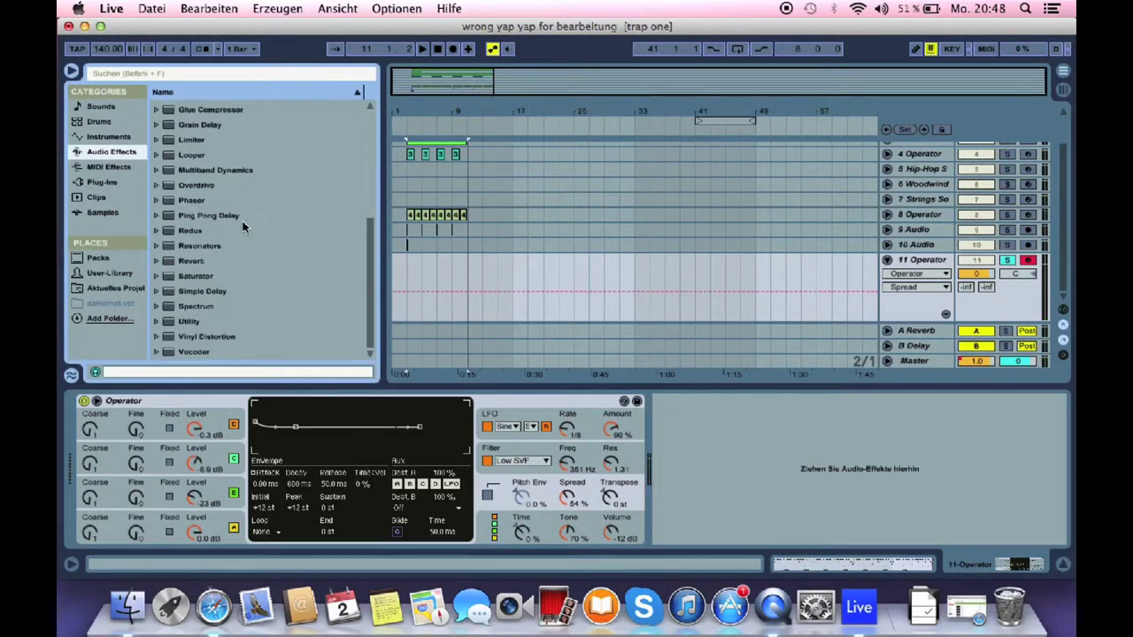
click(227, 187)
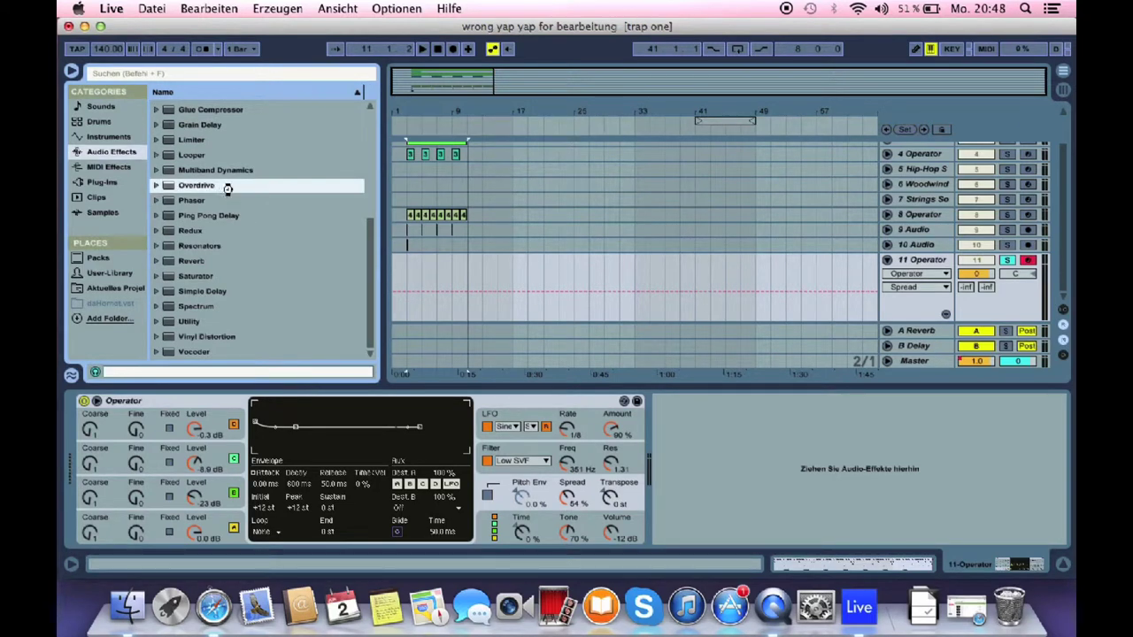
drag(637, 409, 708, 447)
Step: Try the SwUp and SwDown waveforms for Operator's LFO
click(546, 418)
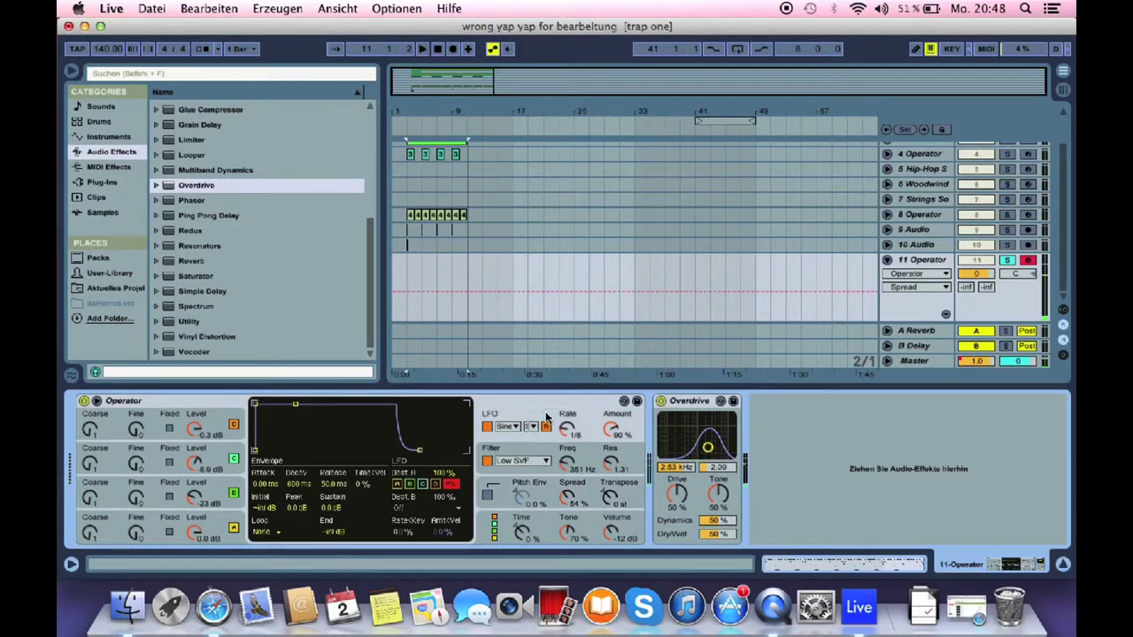
click(508, 429)
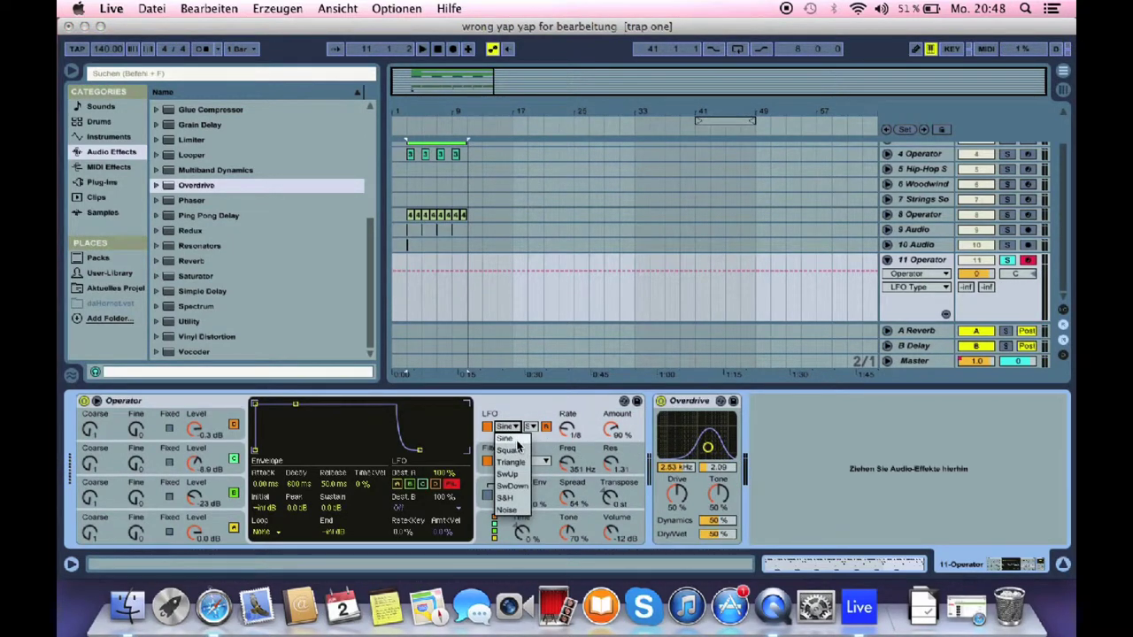
click(522, 475)
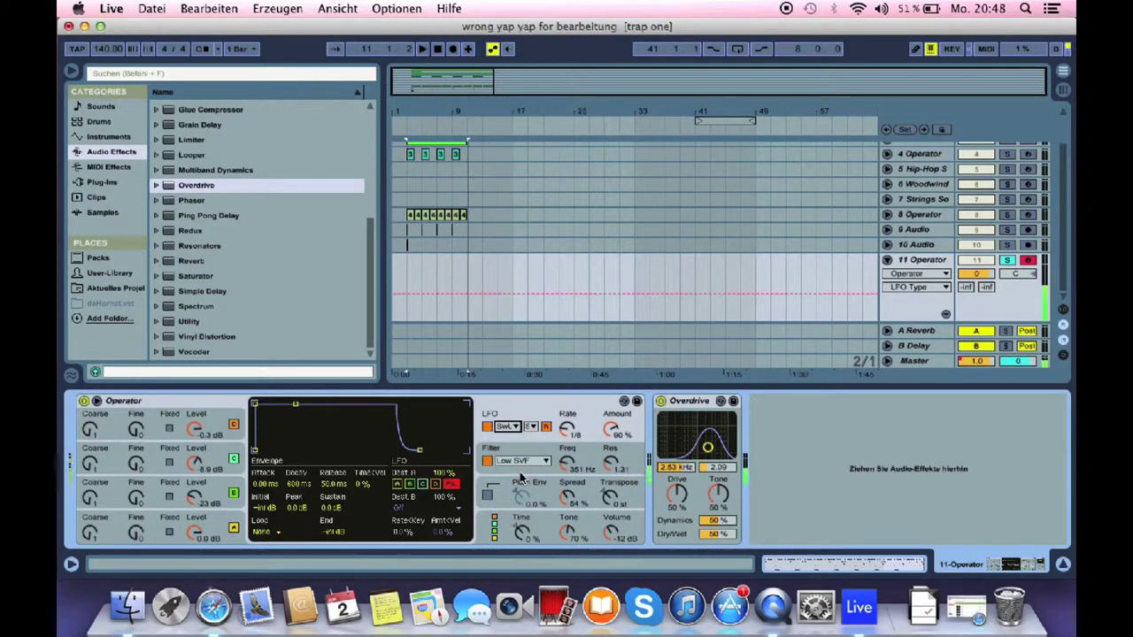
click(512, 428)
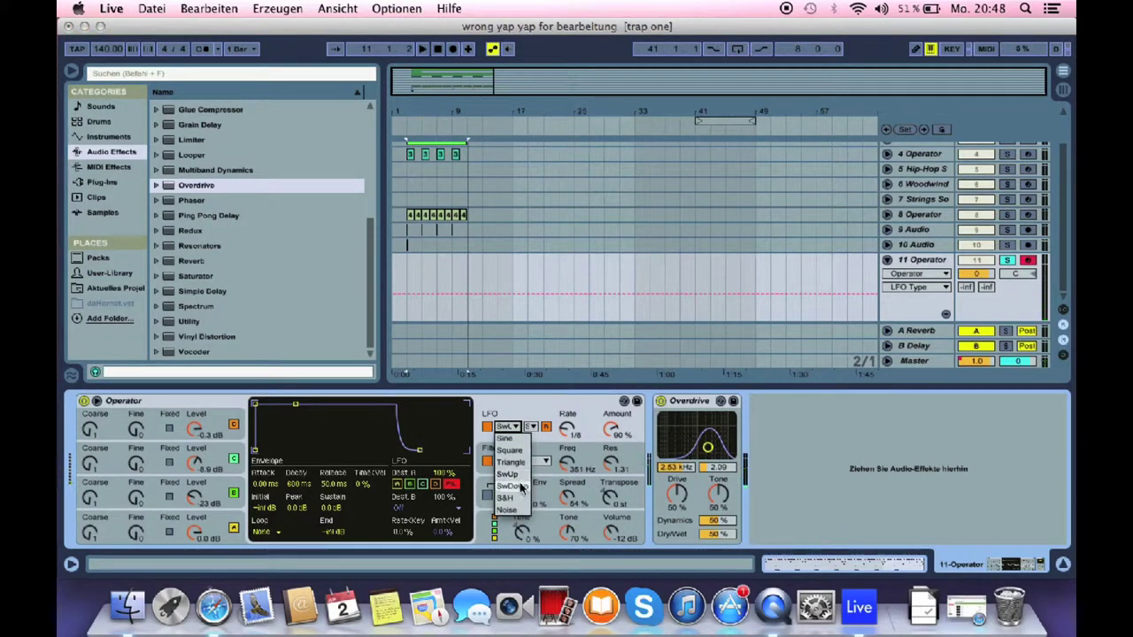
click(520, 487)
Step: Set Operator's LFO waveform to Triangle with the rate at 1/8
click(509, 427)
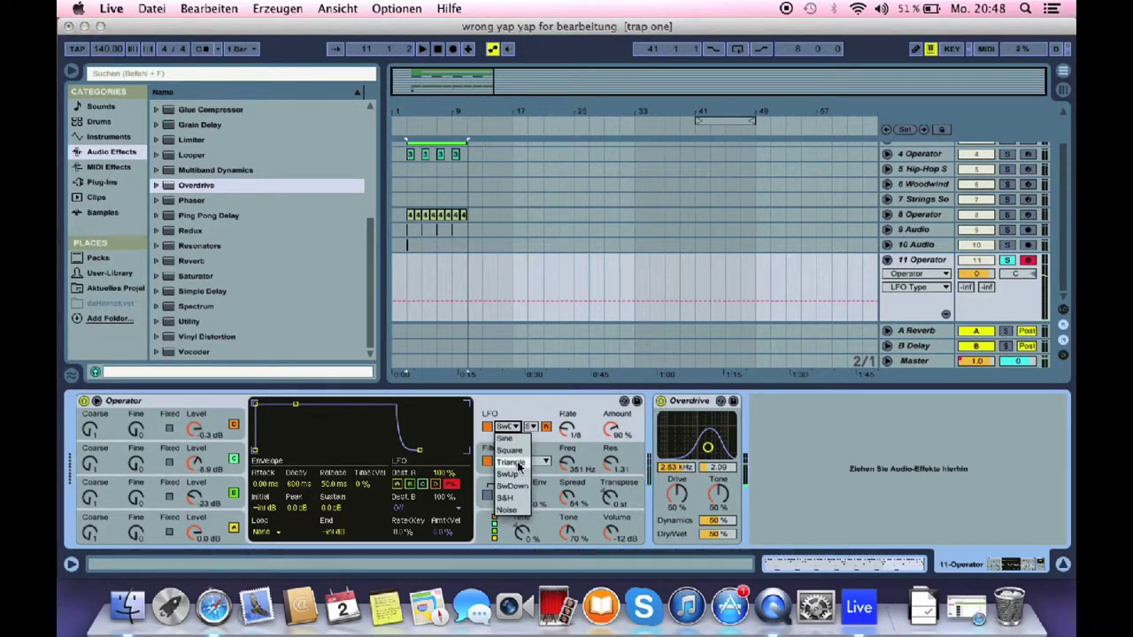
click(519, 465)
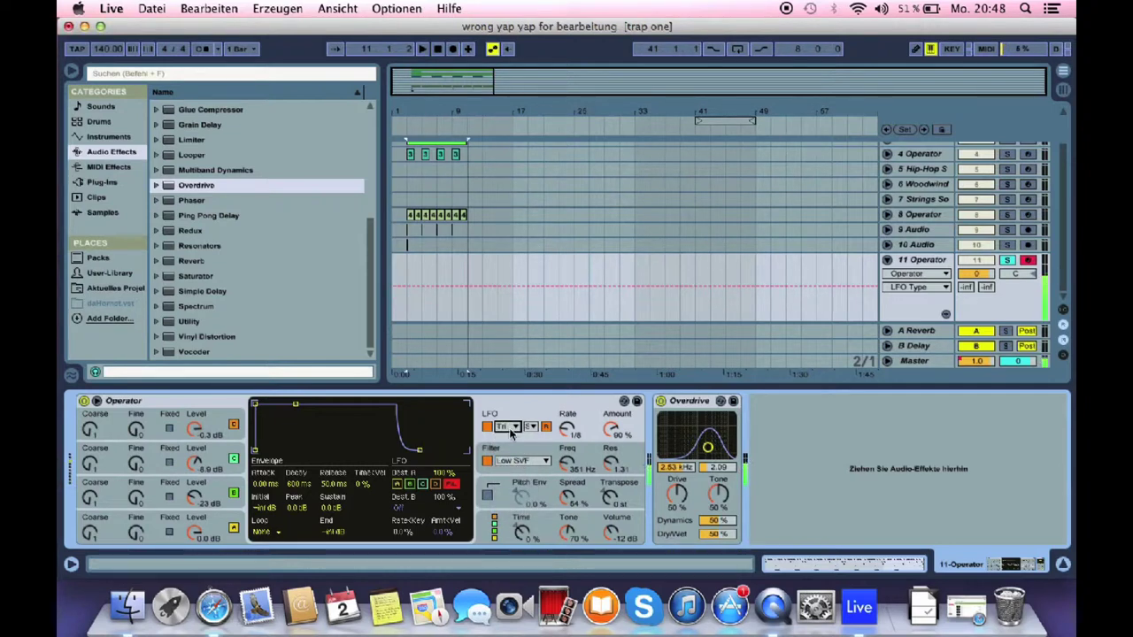
click(512, 428)
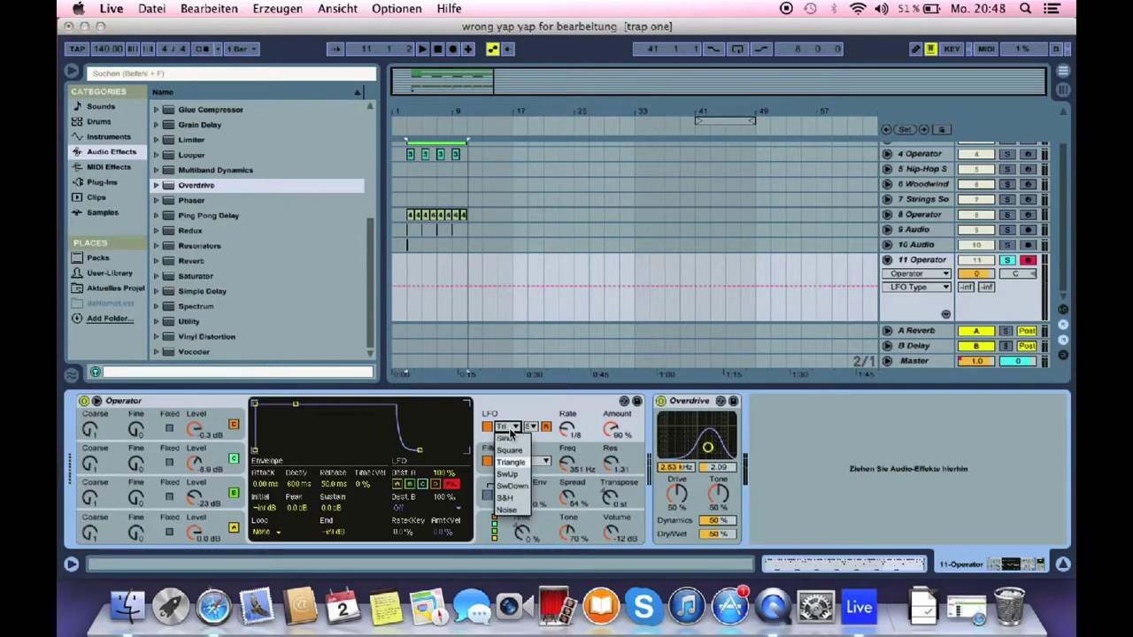
click(512, 427)
drag(566, 432, 564, 432)
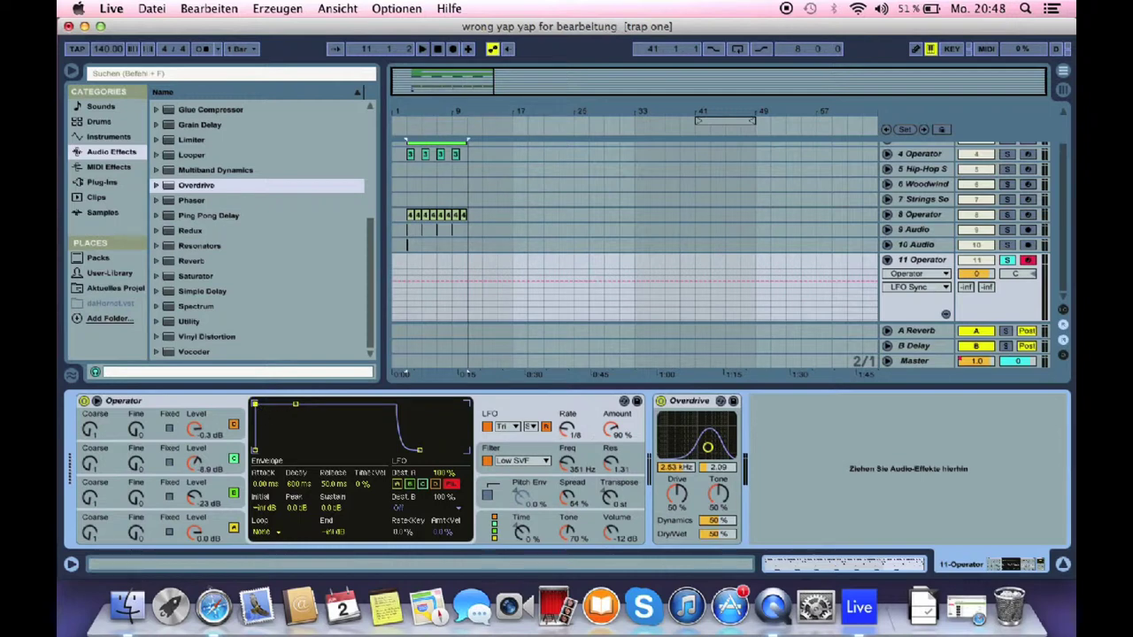
Step: Try a slow 20.0 s attack on the LFO envelope and return the attack to 0.00 ms
drag(254, 404, 275, 406)
drag(280, 408, 325, 408)
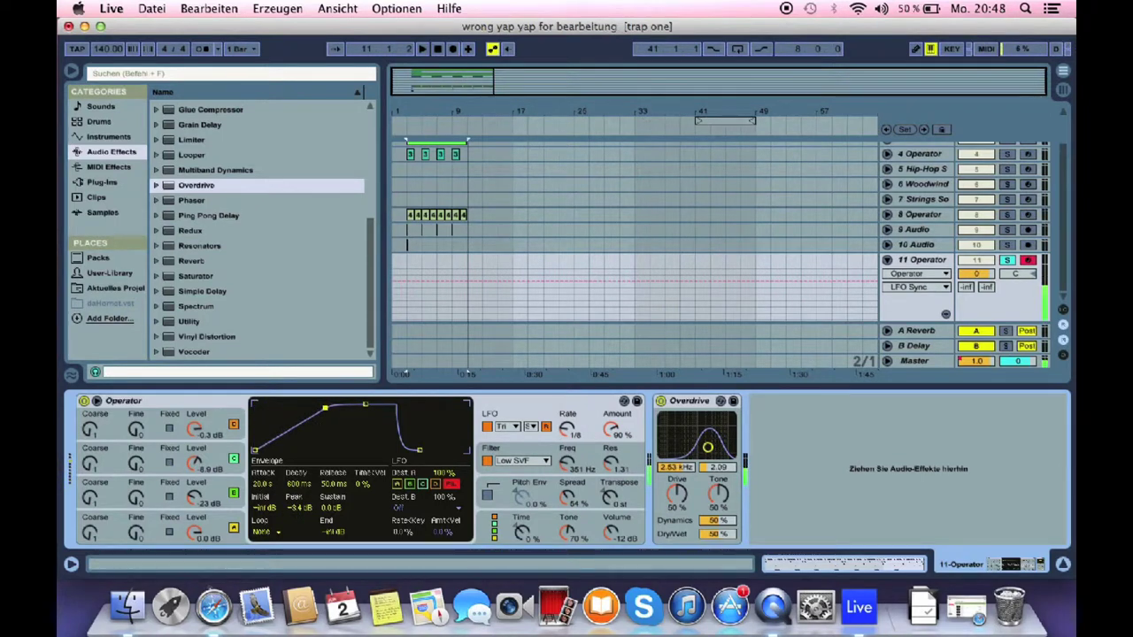
drag(325, 408, 255, 405)
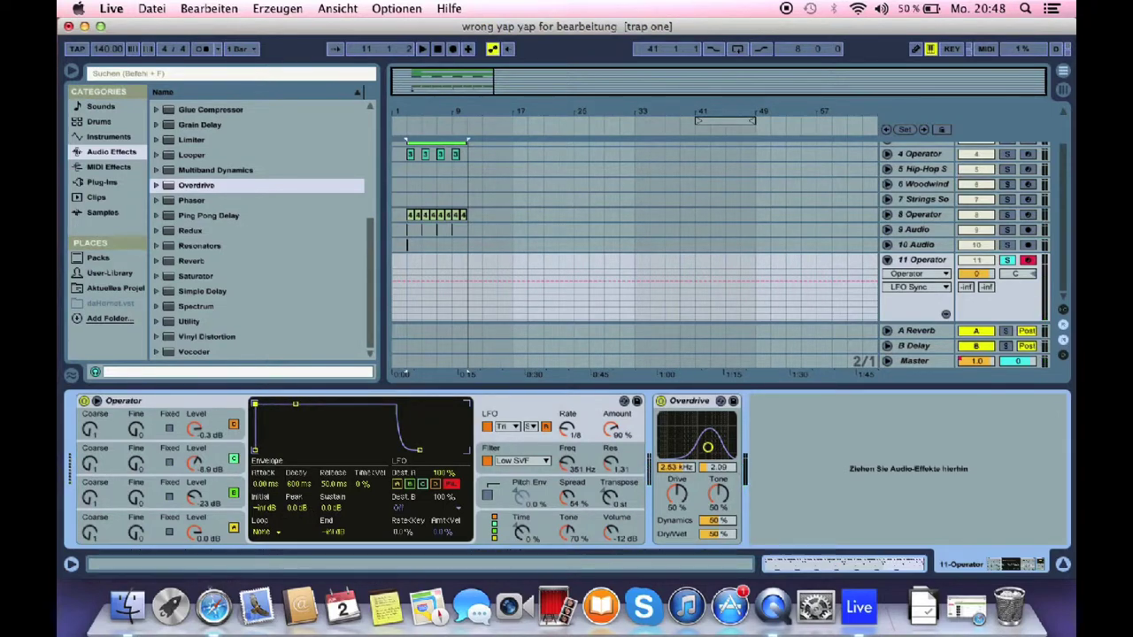
Step: Add the Phaser audio effect after Overdrive on track 11 and turn off the track's solo
click(191, 201)
drag(191, 201, 873, 476)
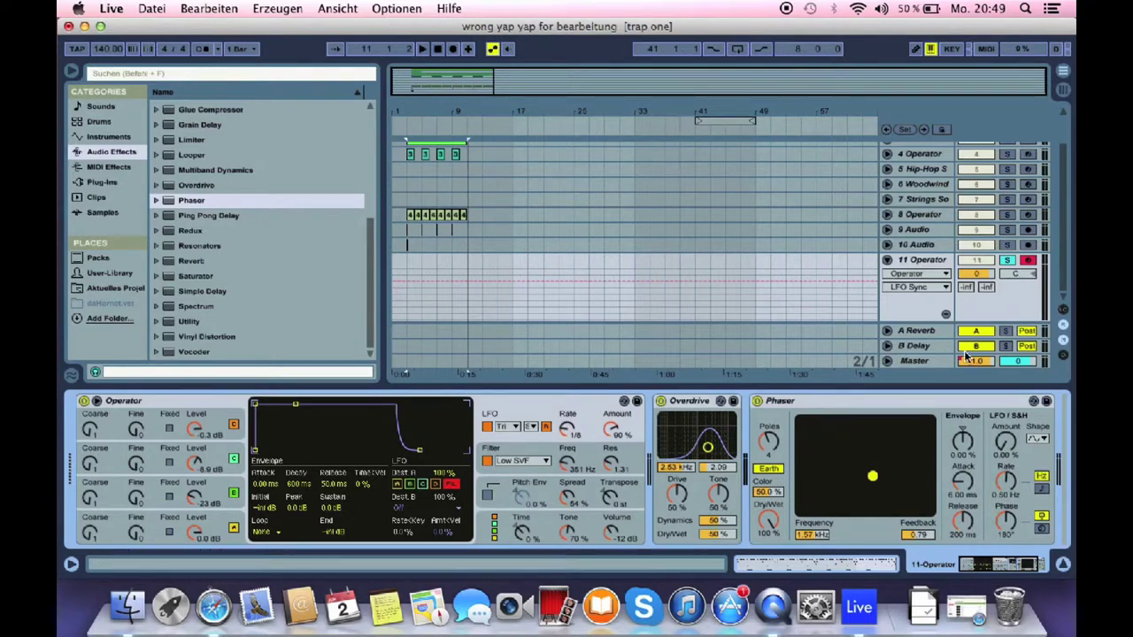
click(1009, 261)
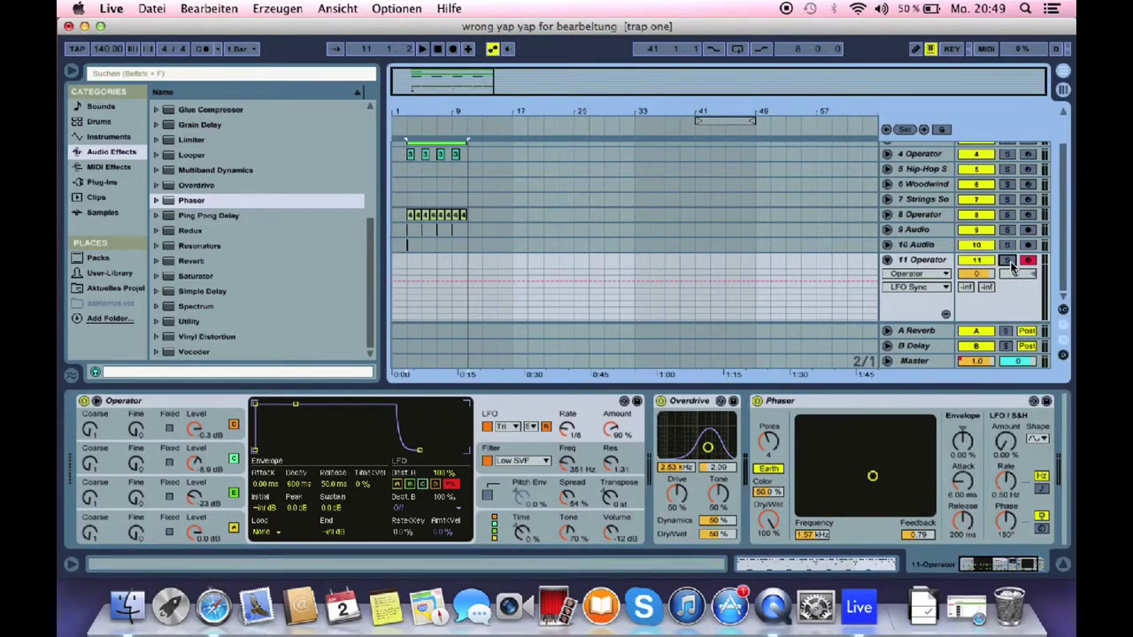
Step: Audition the existing Operator sounds on tracks 8 and 4, soloing and arming track 4
click(1009, 215)
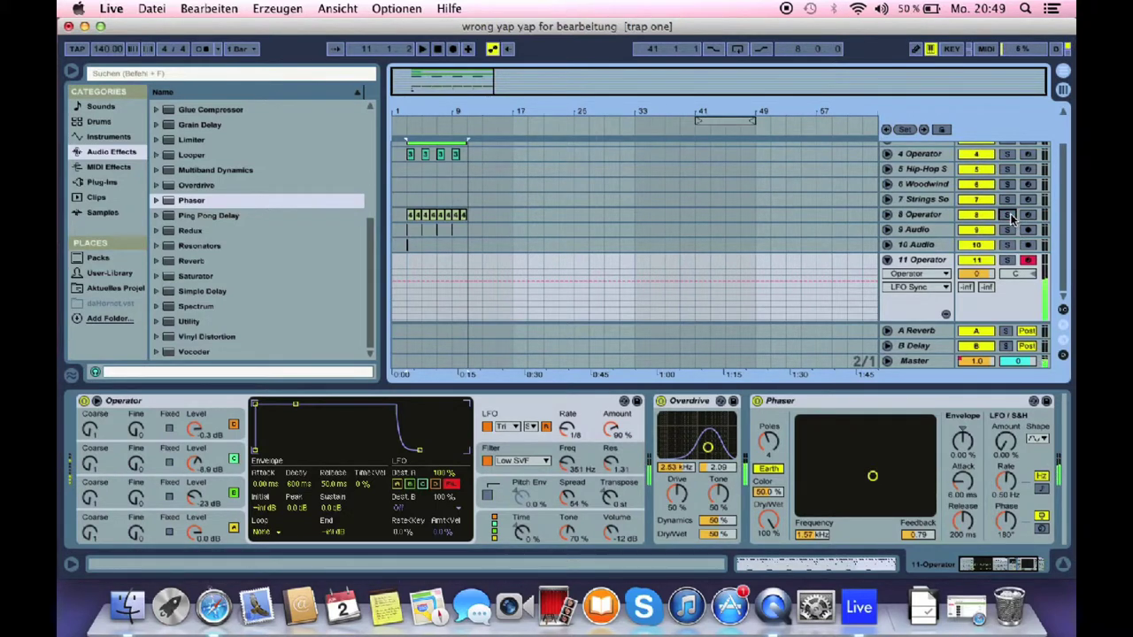
click(1012, 217)
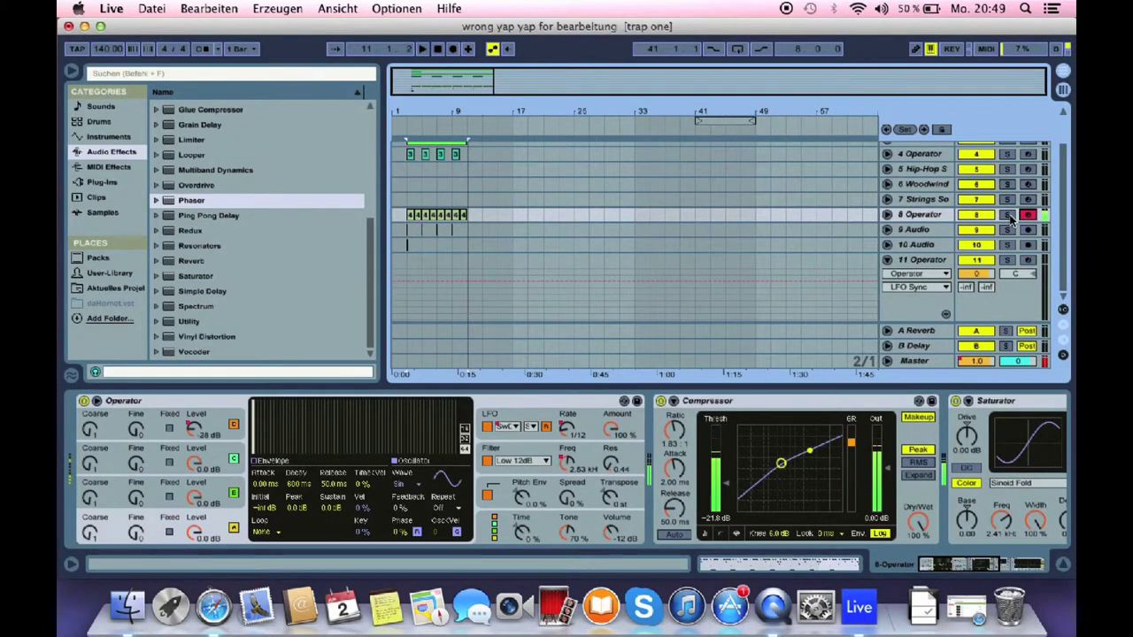
scroll(1004, 208, up, 3)
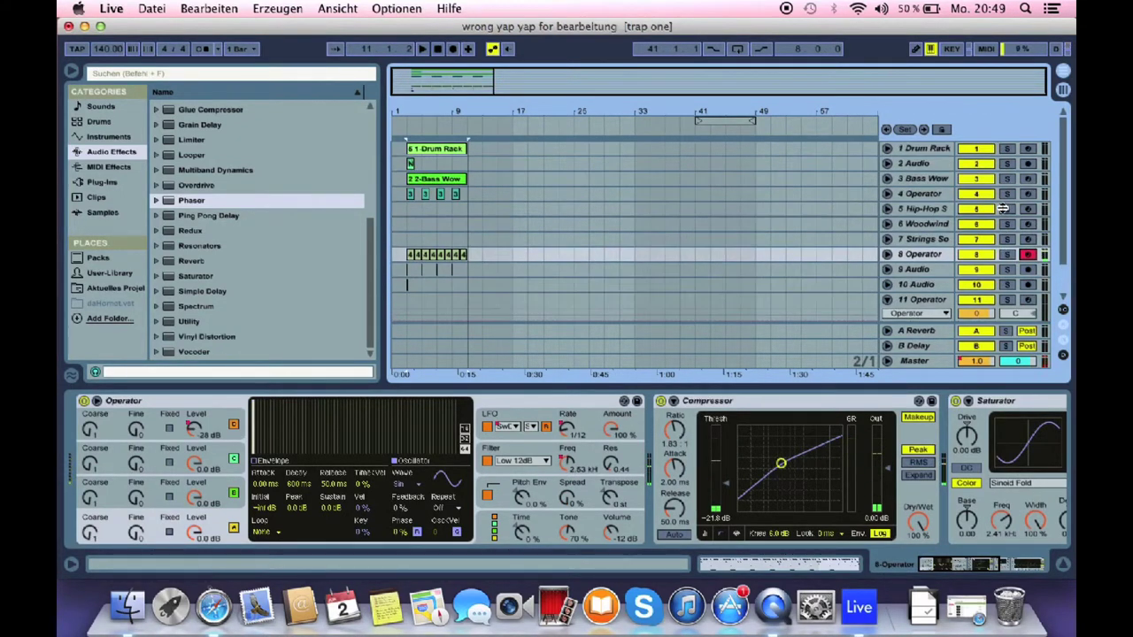
click(1007, 193)
click(1026, 195)
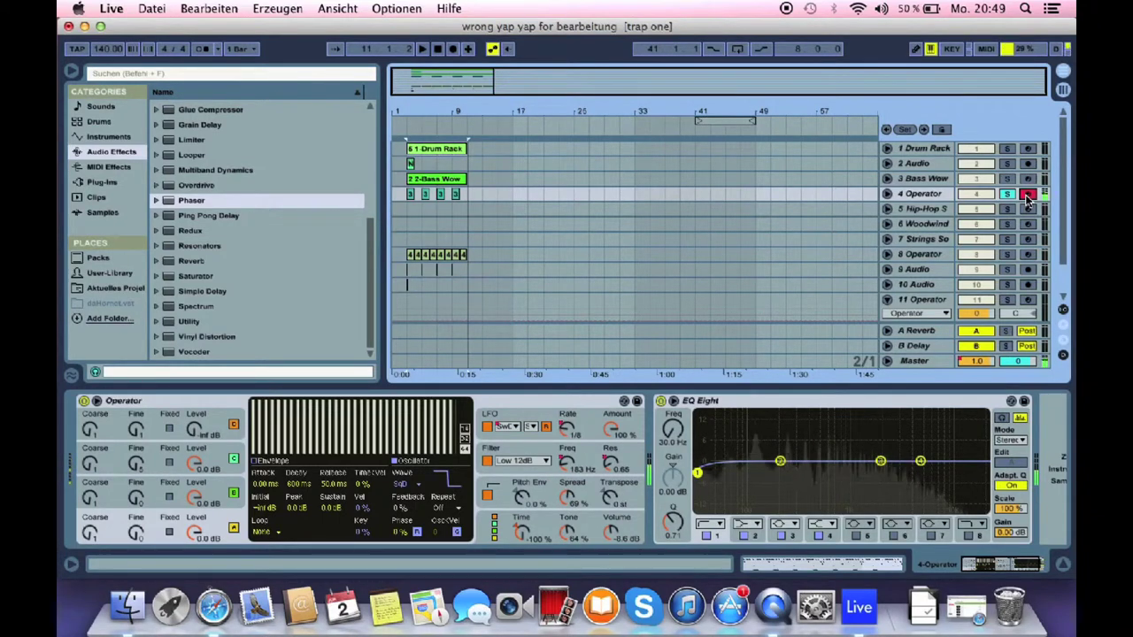
Step: Arm and solo track 8 Operator to audition its sound, clear the solo, and return to track 11's devices
click(449, 256)
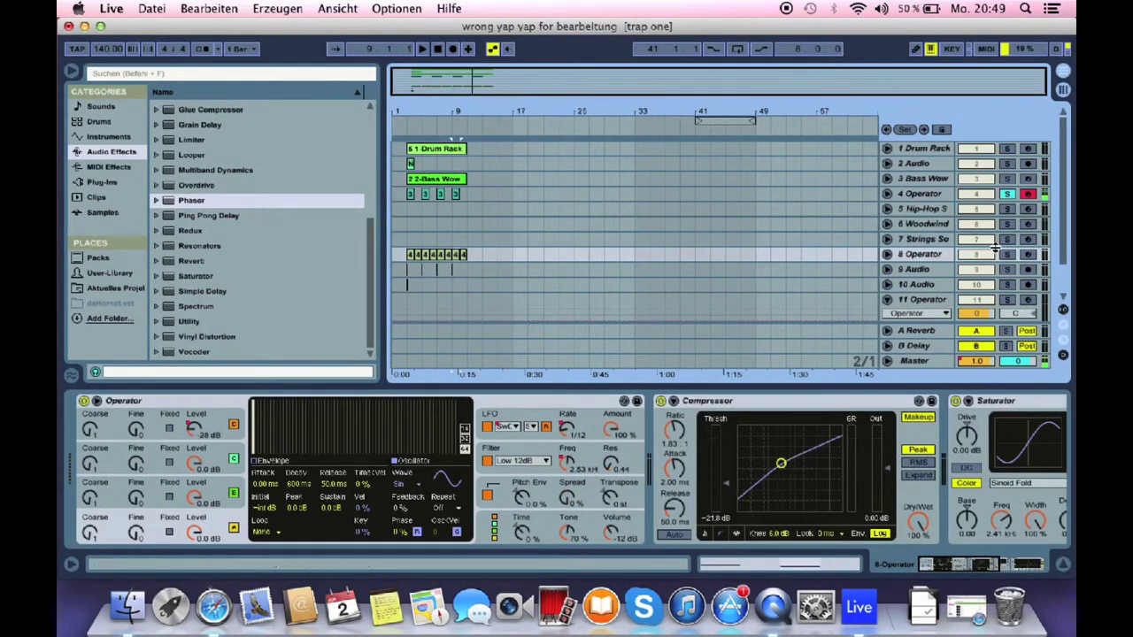
click(1027, 255)
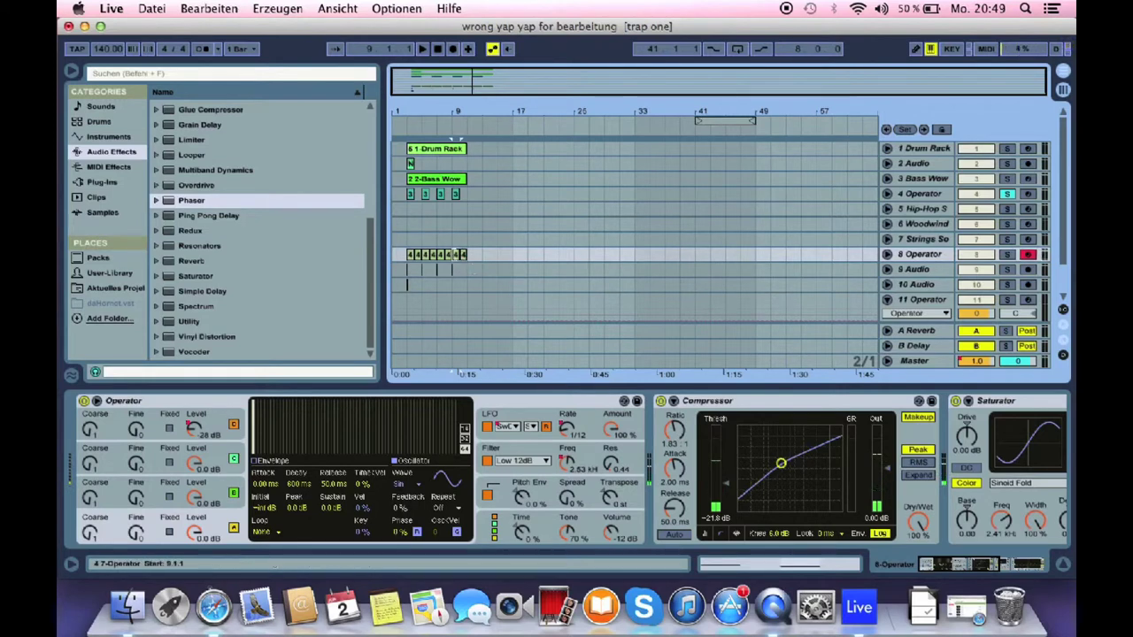
click(1010, 255)
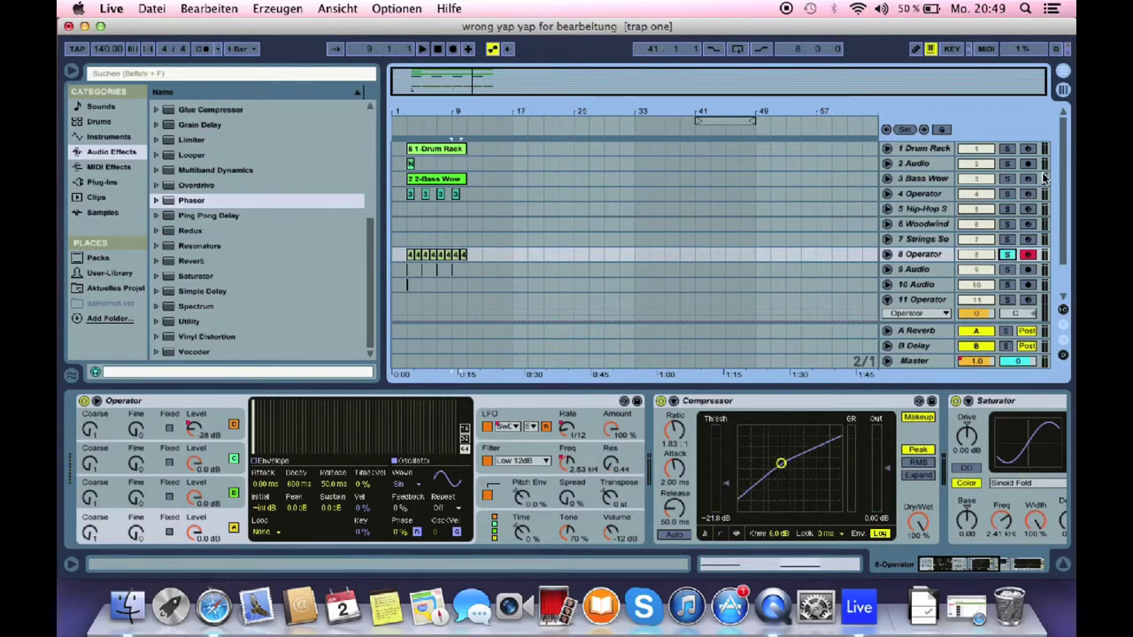
scroll(1043, 177, down, 2)
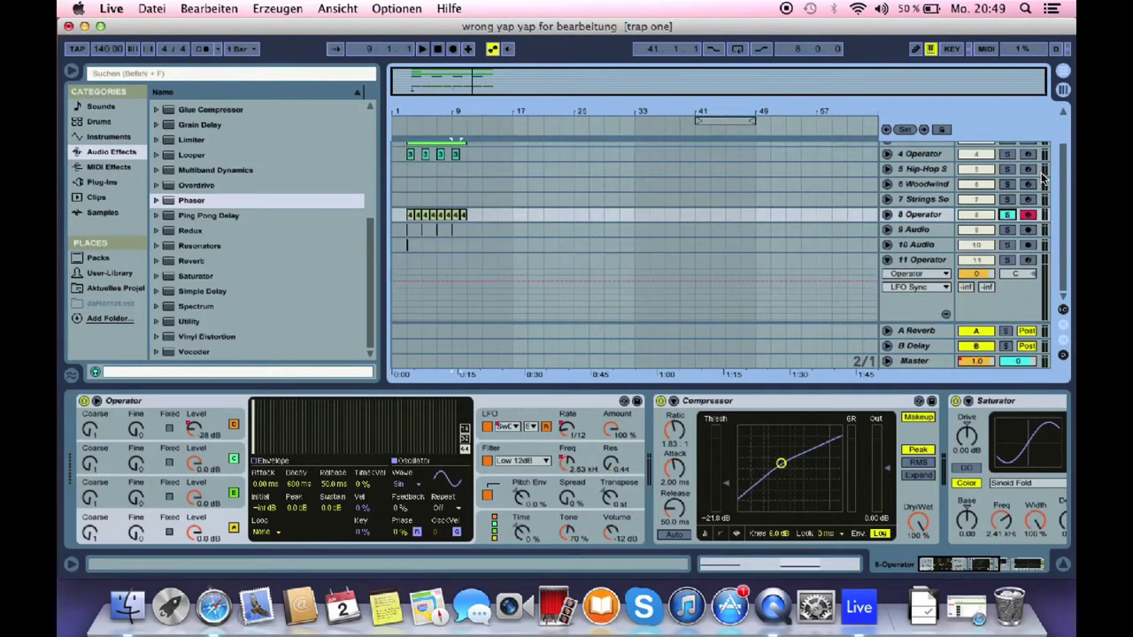
click(896, 266)
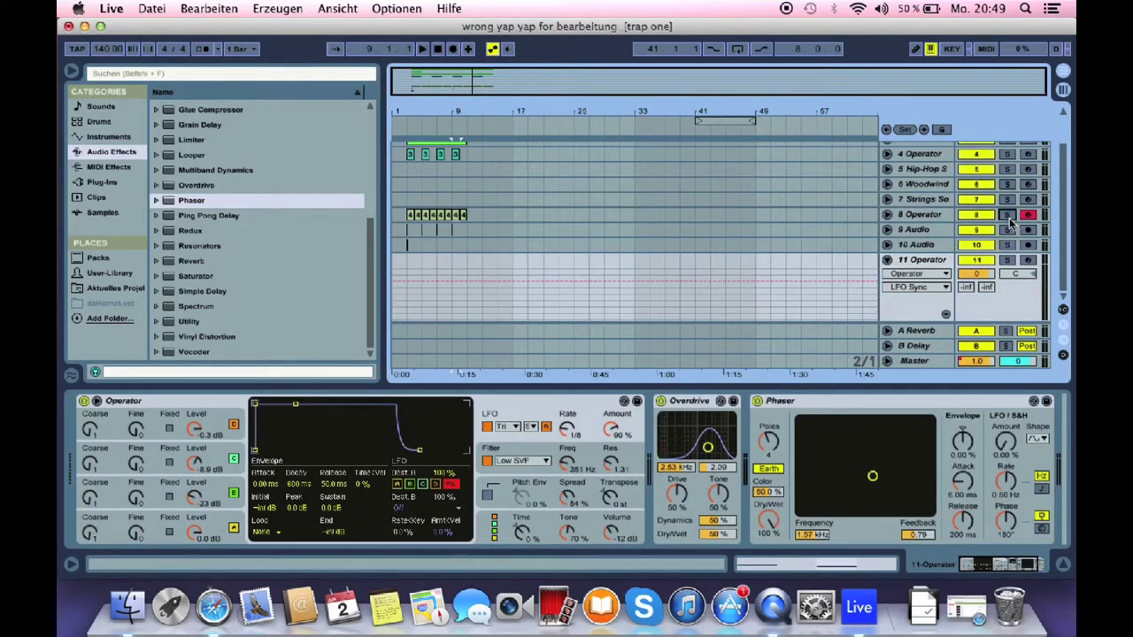